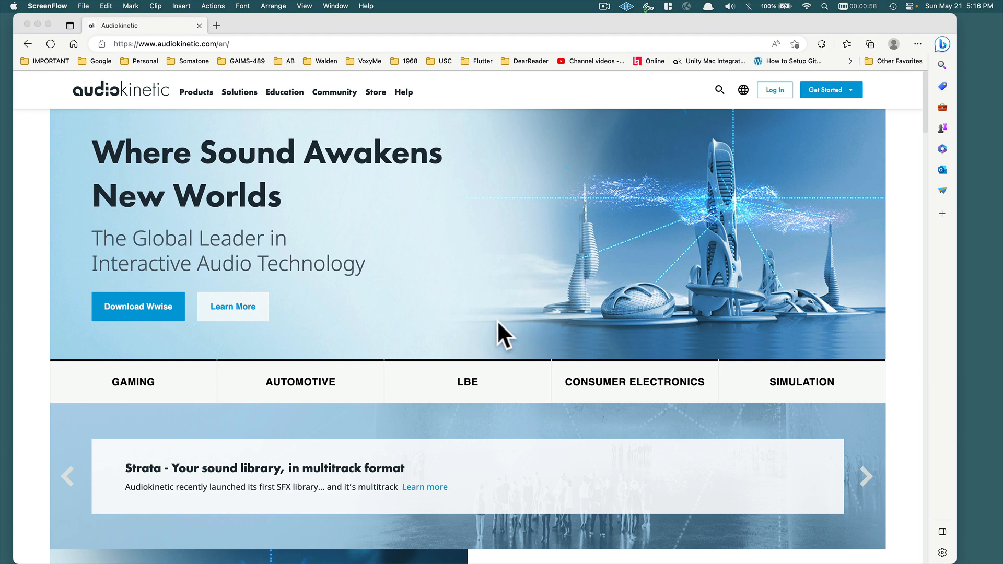
Open the Wwise product page from Products and scroll through its content.
left_click(201, 93)
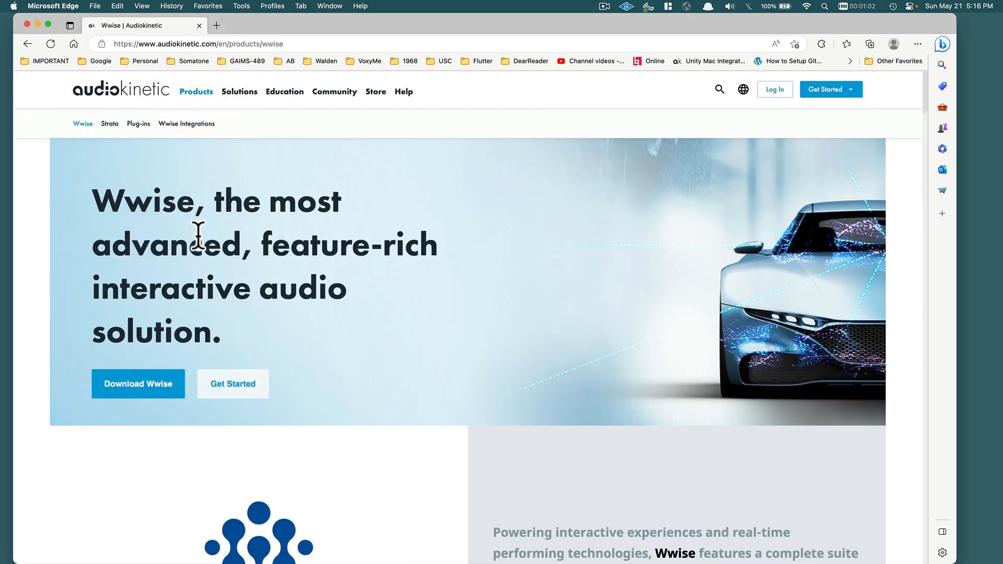
scroll(197, 231, "down", 1)
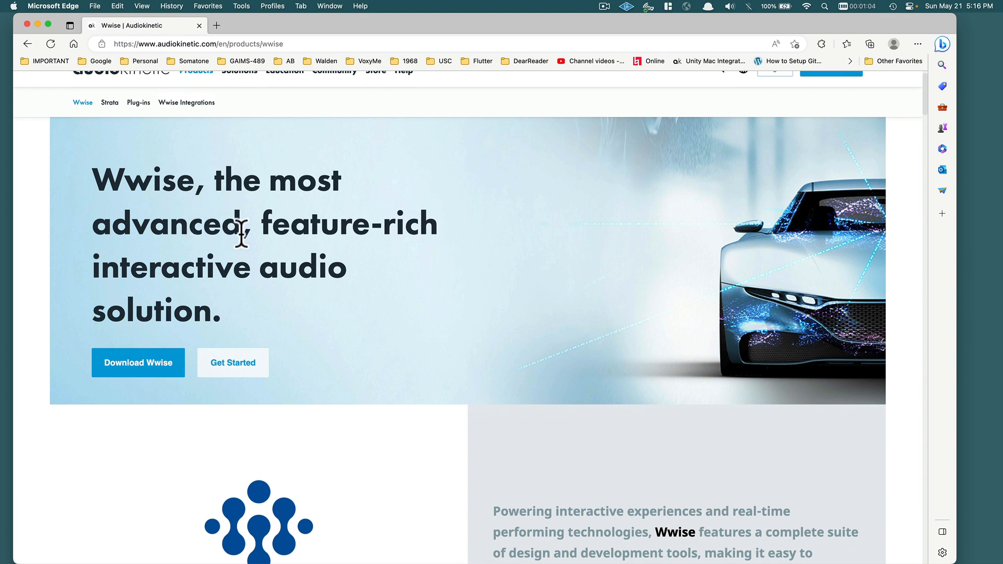
scroll(241, 285, "down", 1)
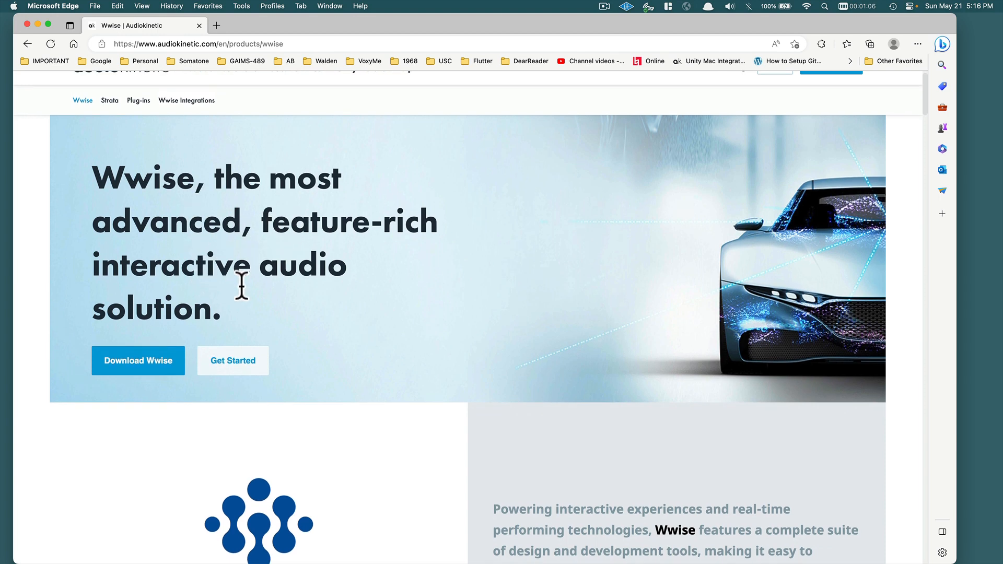
scroll(240, 285, "up", 1)
scroll(242, 285, "up", 1)
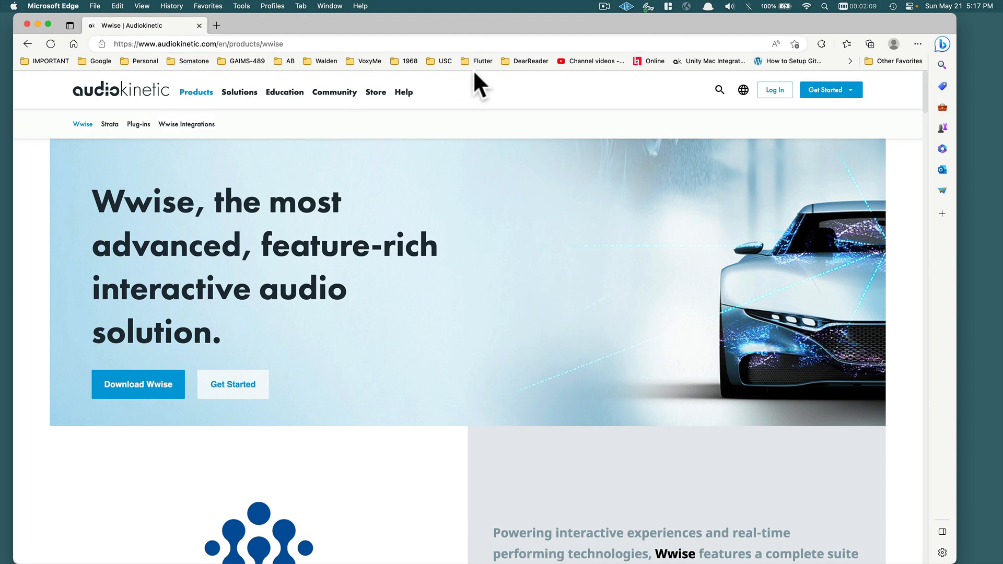
Download the Mac Audiokinetic Launcher .pkg from the Download Wwise page, signing in when asked.
left_click(841, 92)
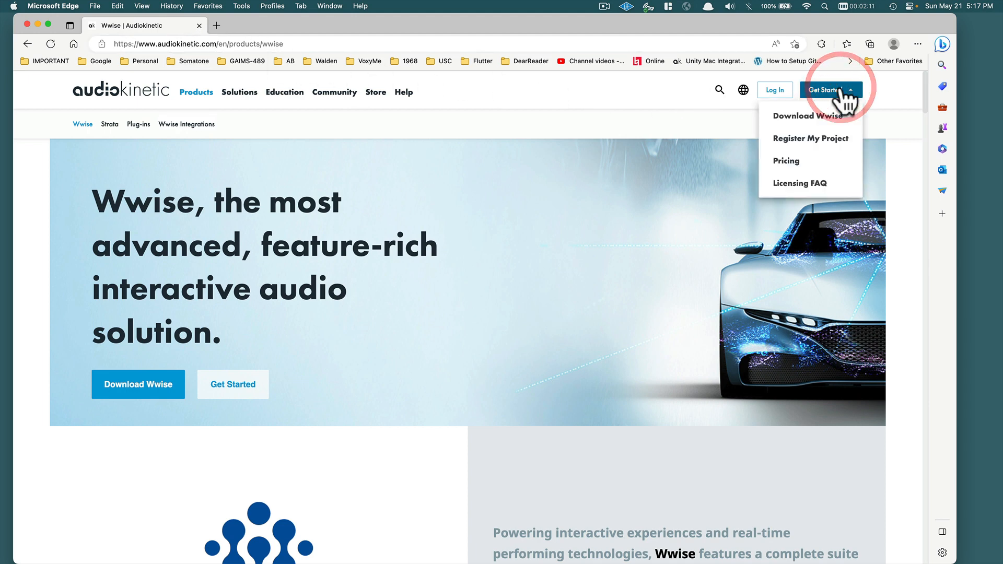
left_click(809, 114)
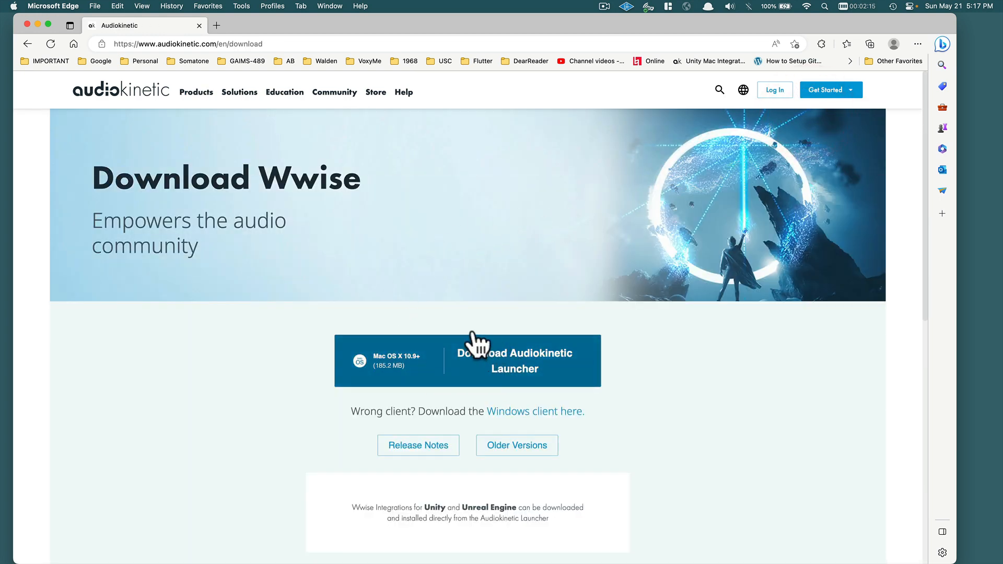
left_click(534, 372)
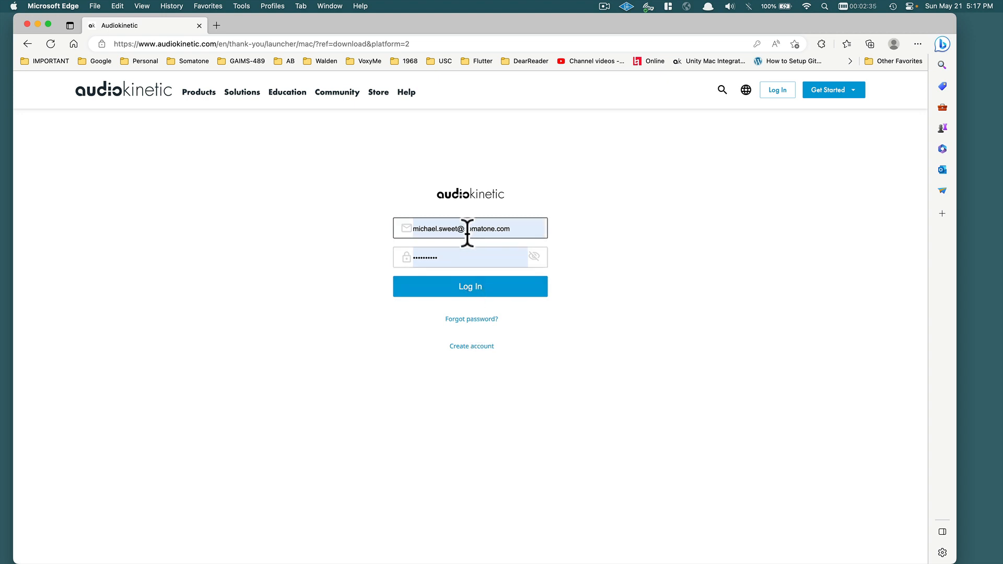
left_click(466, 284)
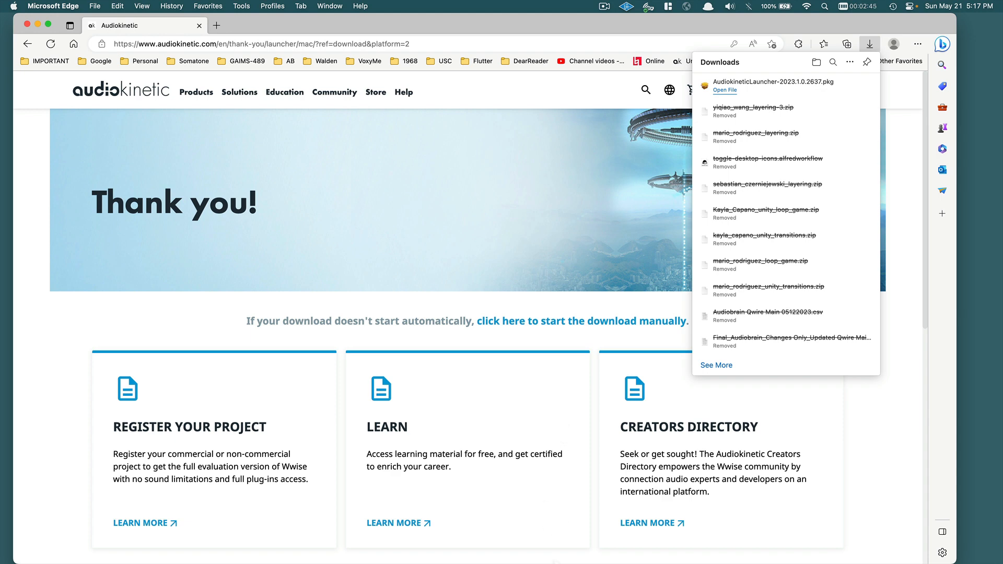
Select the downloaded launcher package in the Downloads folder.
mouse_move(553, 563)
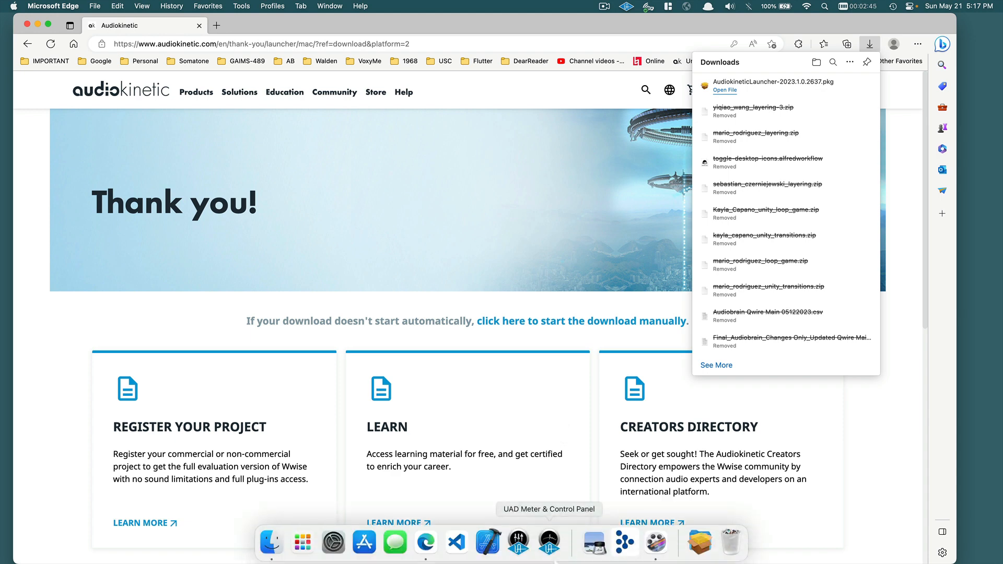
left_click(695, 544)
left_click(709, 396)
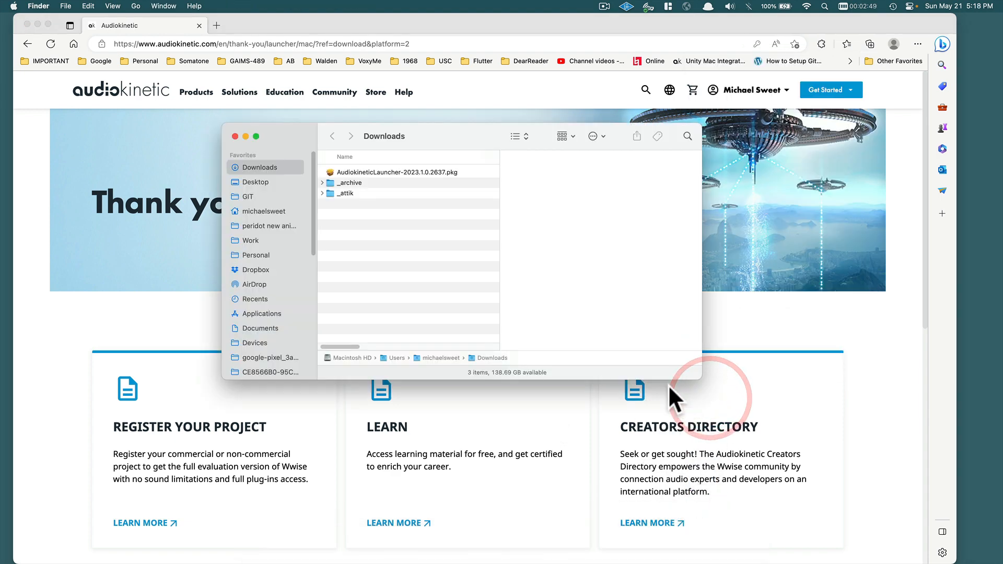
left_click(382, 171)
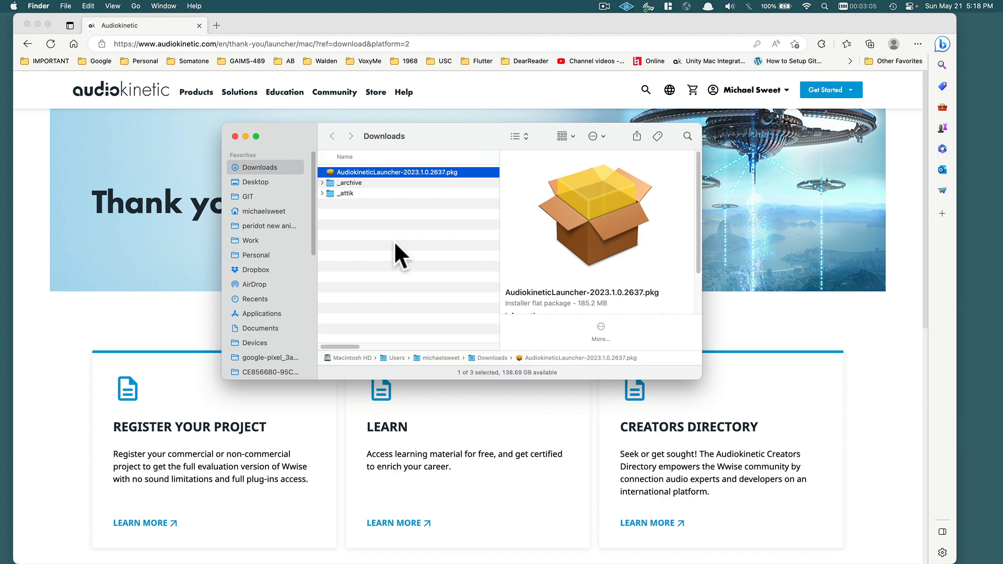
Find Wwise Launcher in the Applications folder and launch it.
key("super+shift+a")
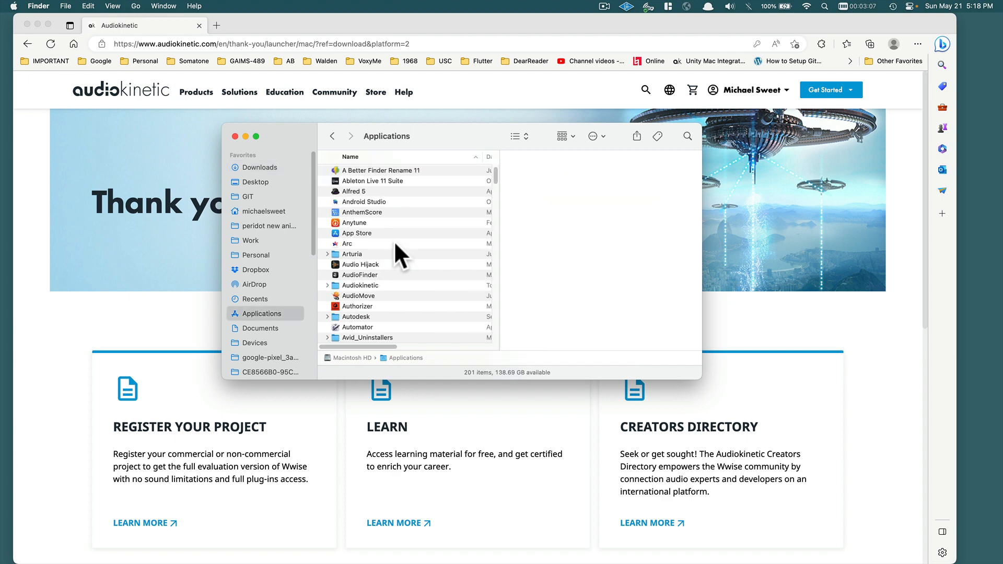
type("ww")
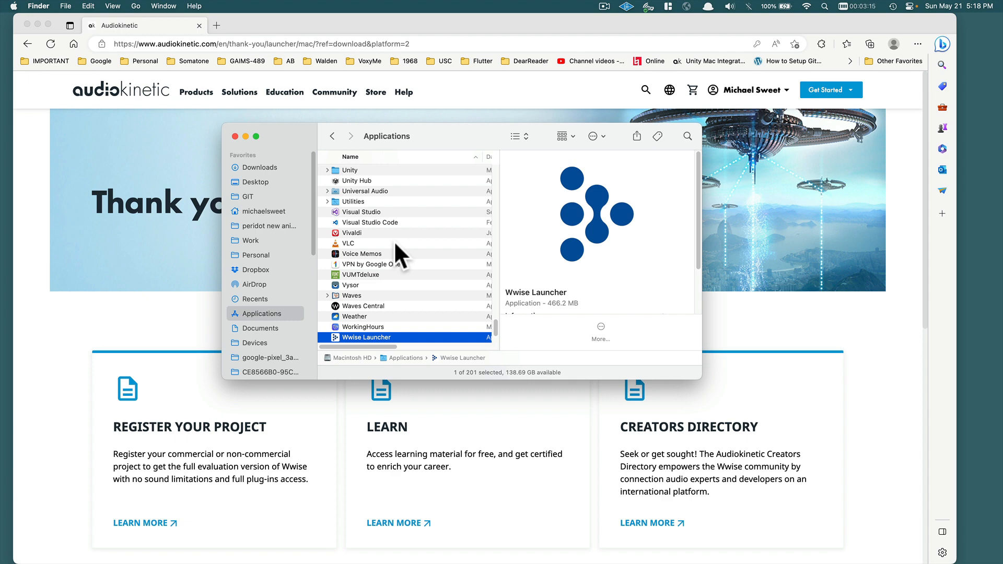
key("super+o")
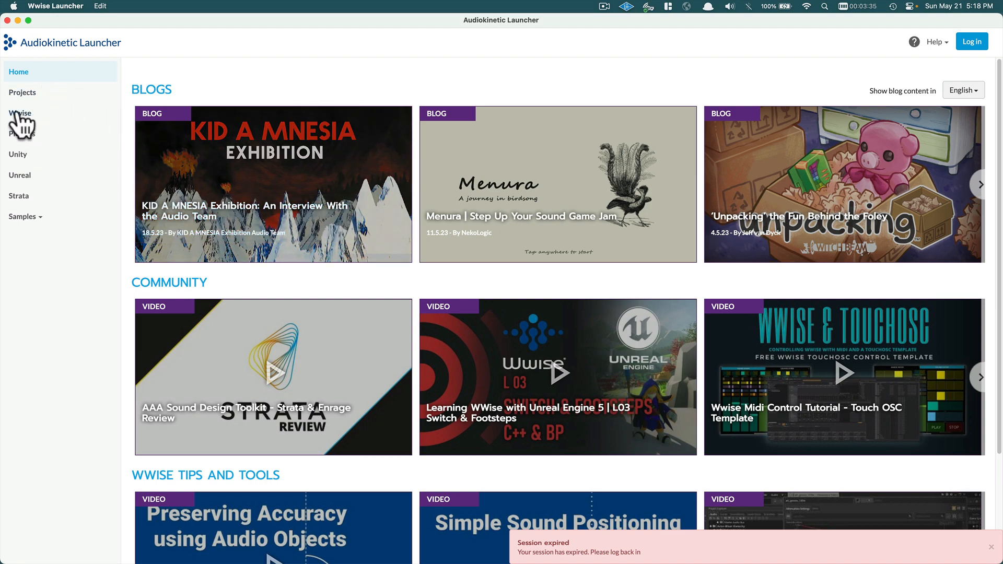
Show the Wwise page listing installed versions 2019.1.6 to 2022.1.1 and the 2022.1.4.8202 option.
left_click(17, 113)
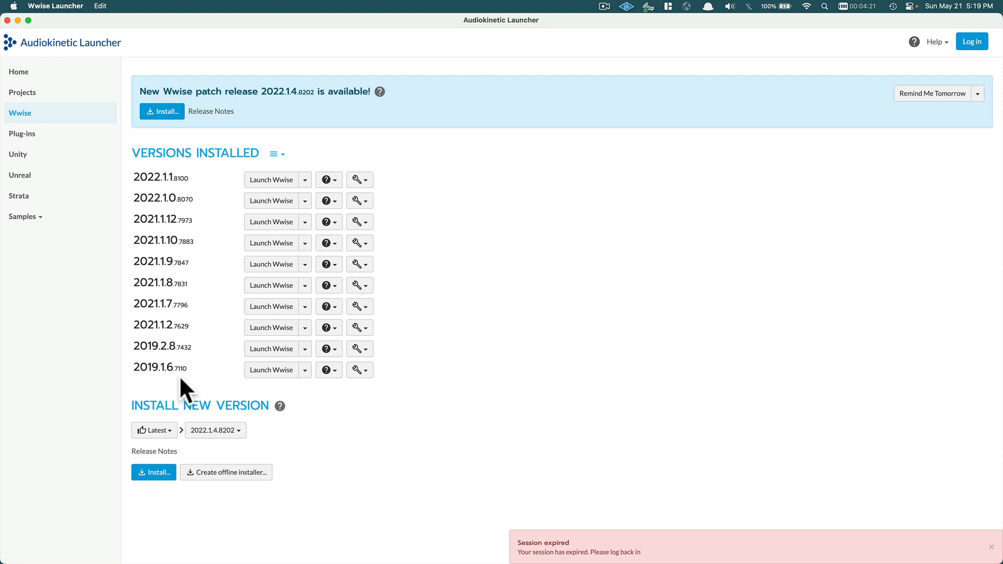
Switch the release filter between Latest and all releases, ending back on Latest.
left_click(172, 431)
left_click(166, 446)
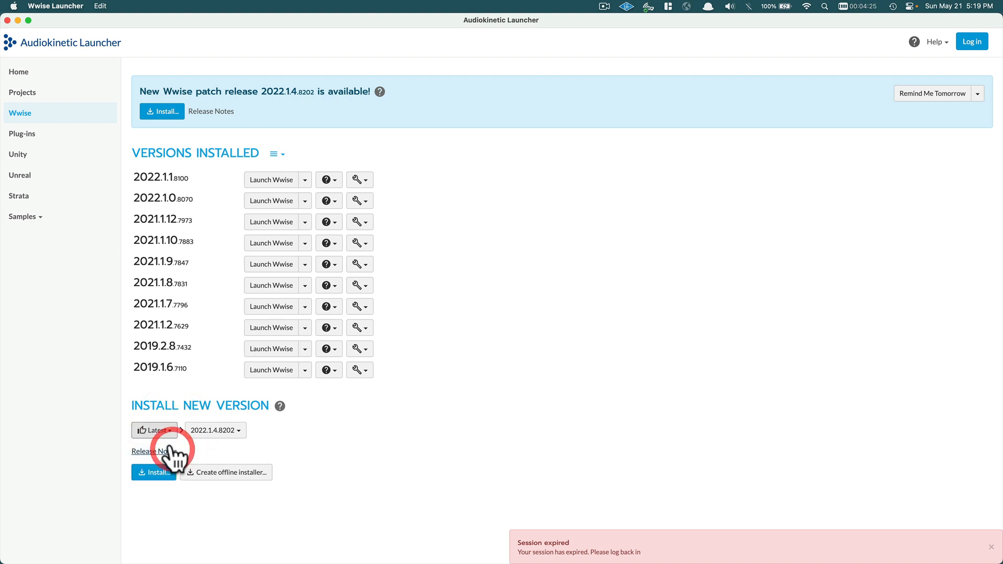
left_click(166, 434)
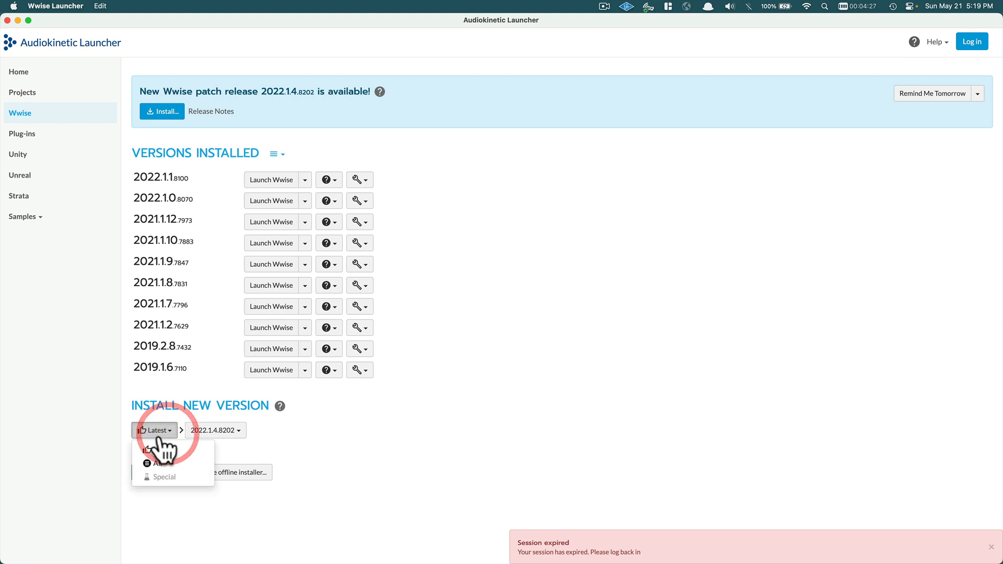
left_click(150, 463)
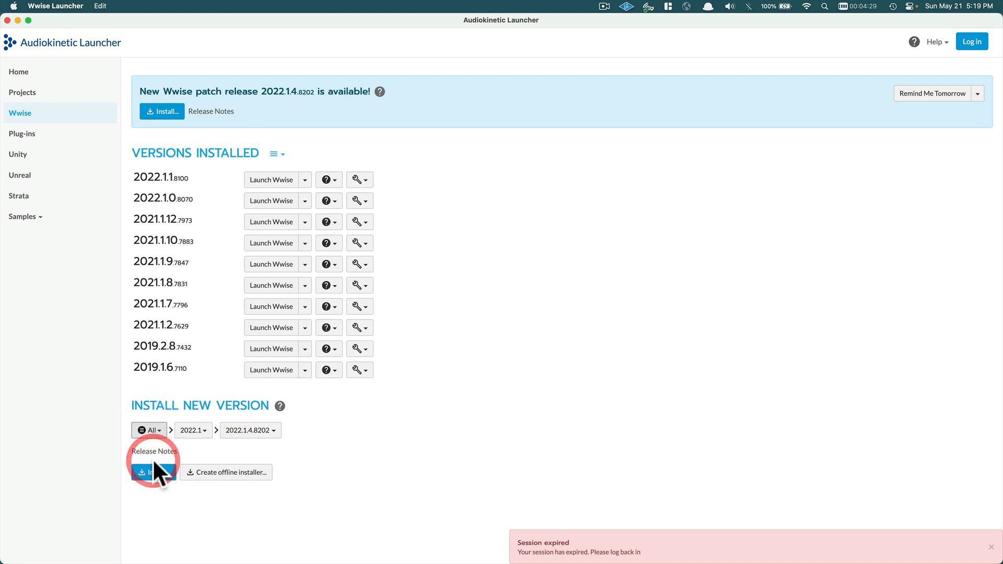
left_click(193, 431)
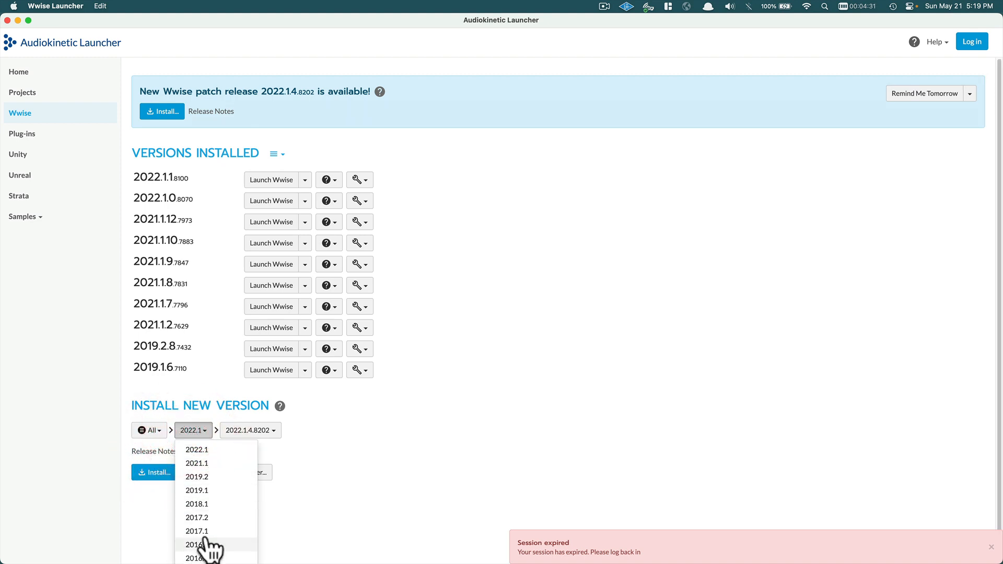
left_click(275, 452)
left_click(140, 430)
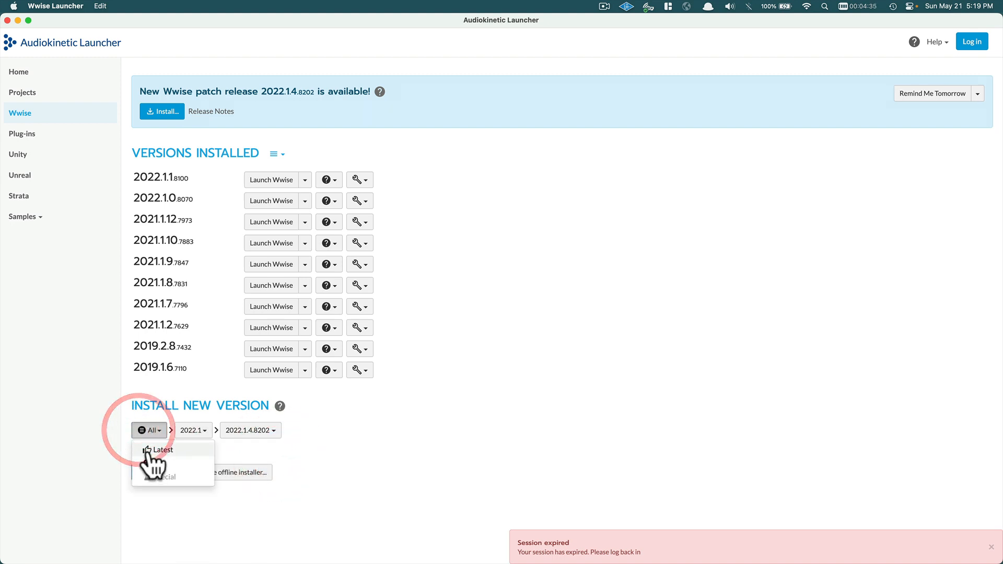
left_click(153, 449)
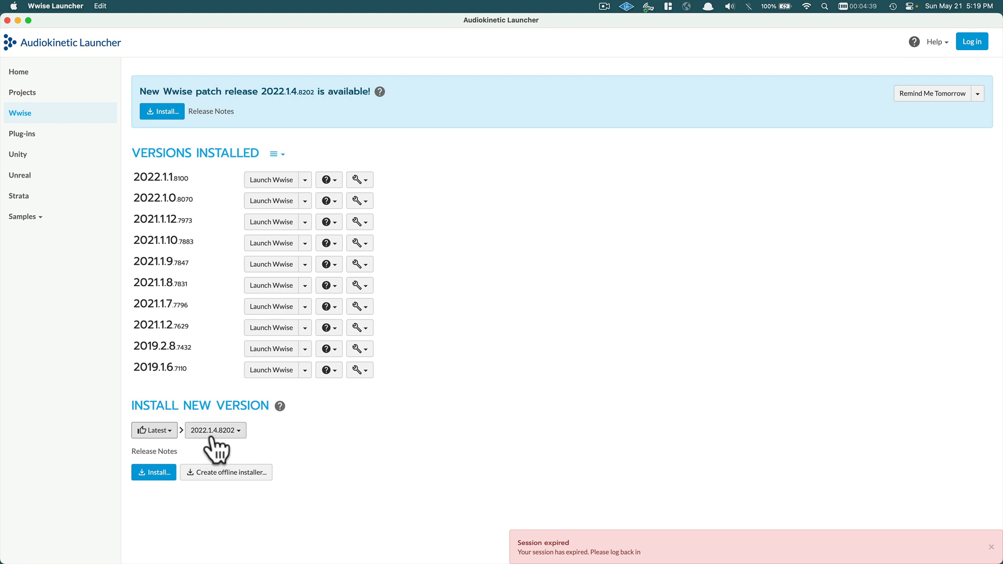
Recheck the release filters on Latest and install the 2022.1.4.8202 release.
left_click(170, 431)
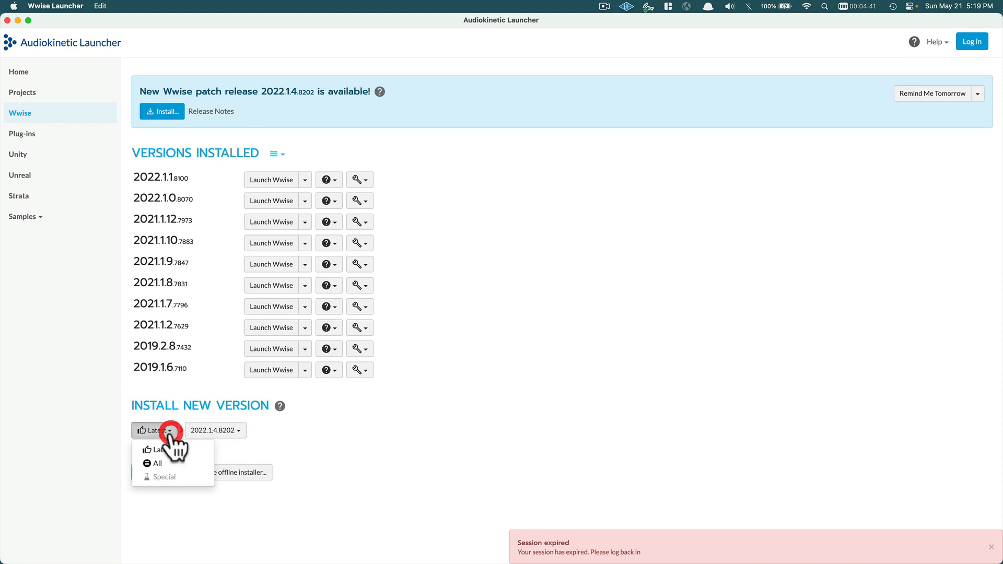
left_click(156, 463)
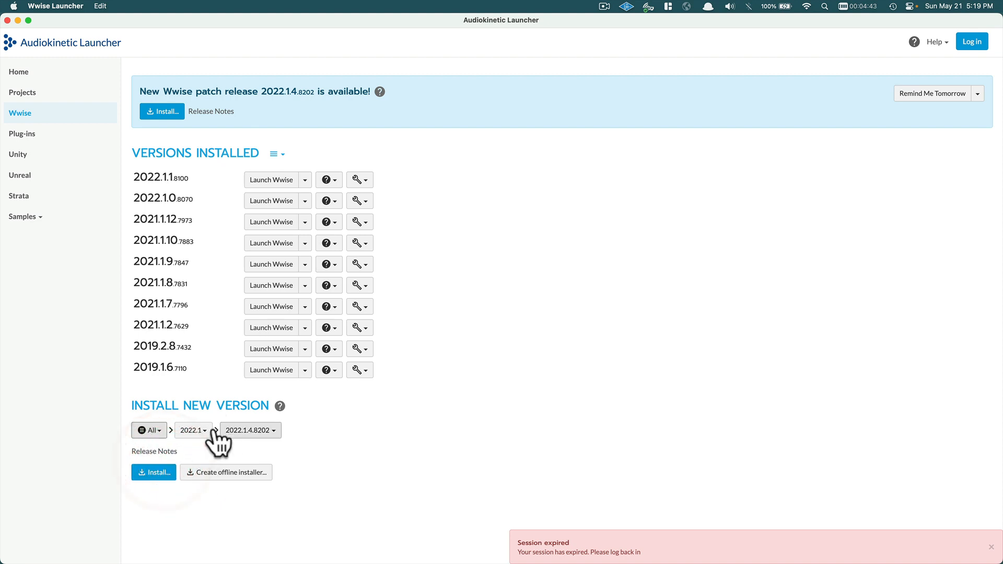
left_click(199, 432)
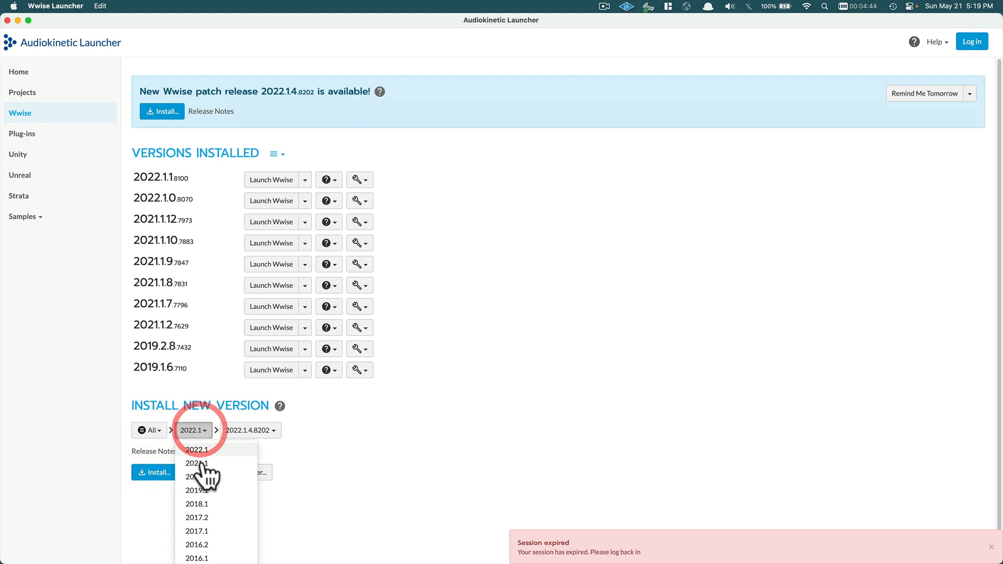
left_click(325, 454)
left_click(151, 431)
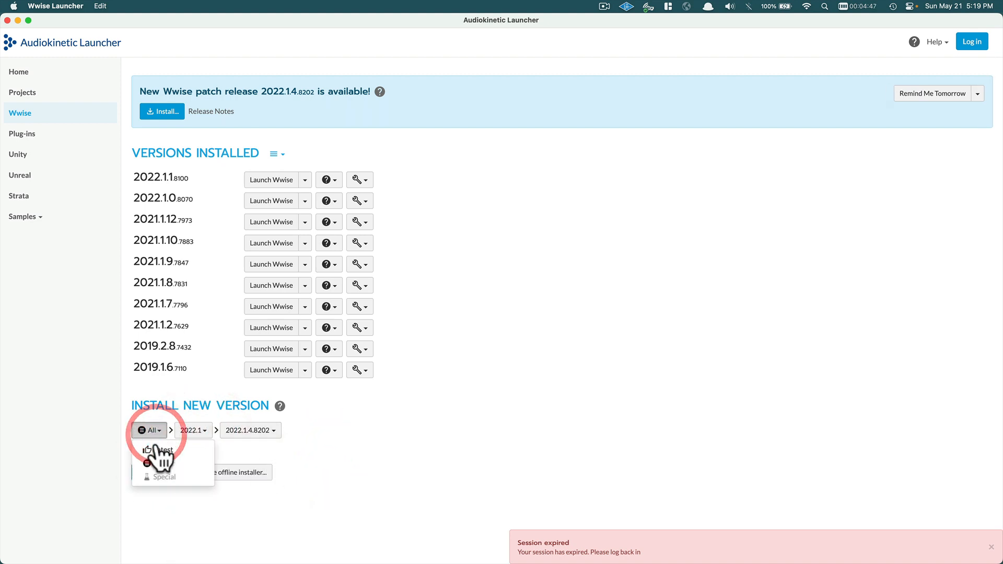
left_click(158, 449)
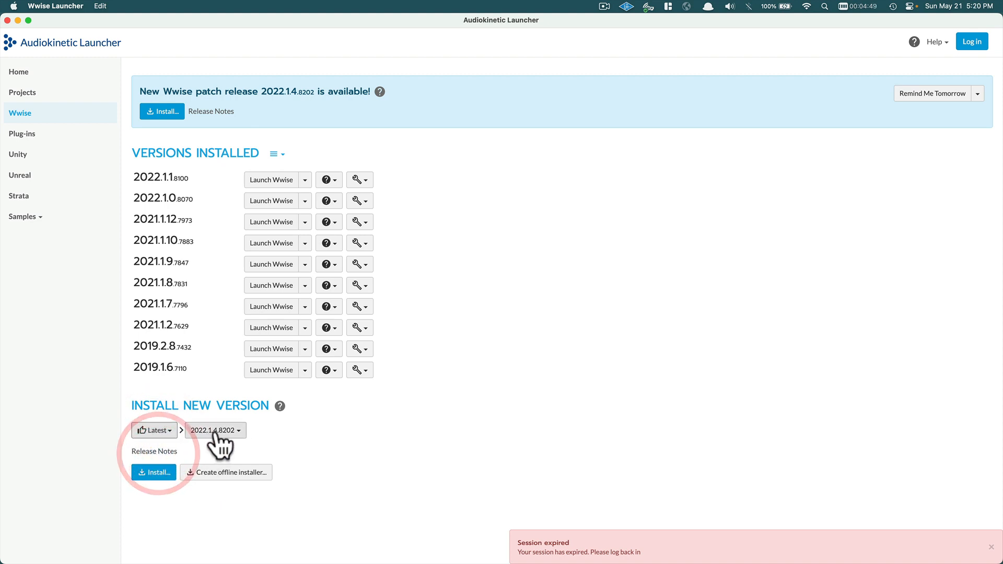
left_click(156, 473)
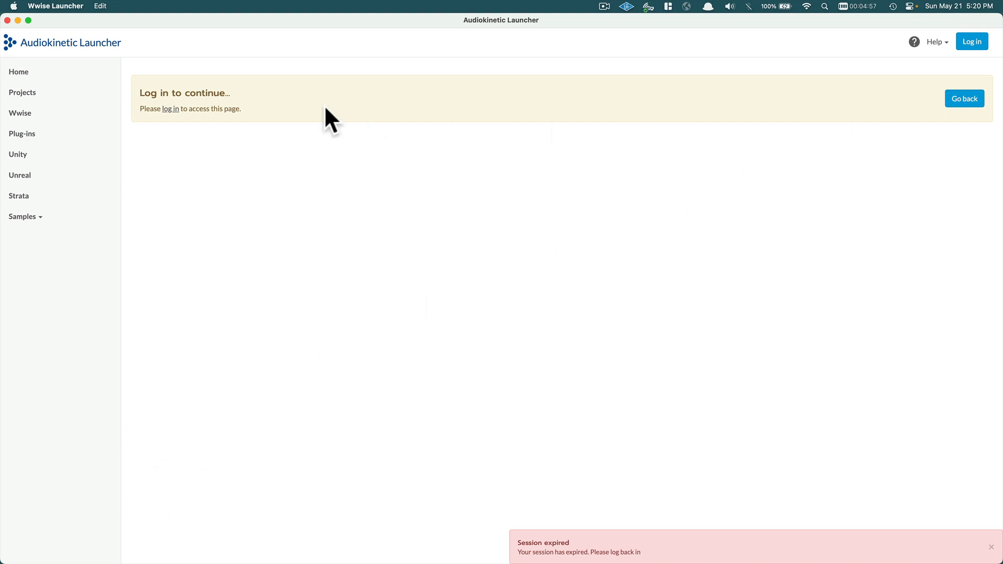
Sign in to the Audiokinetic account with the account e-mail and password.
left_click(170, 109)
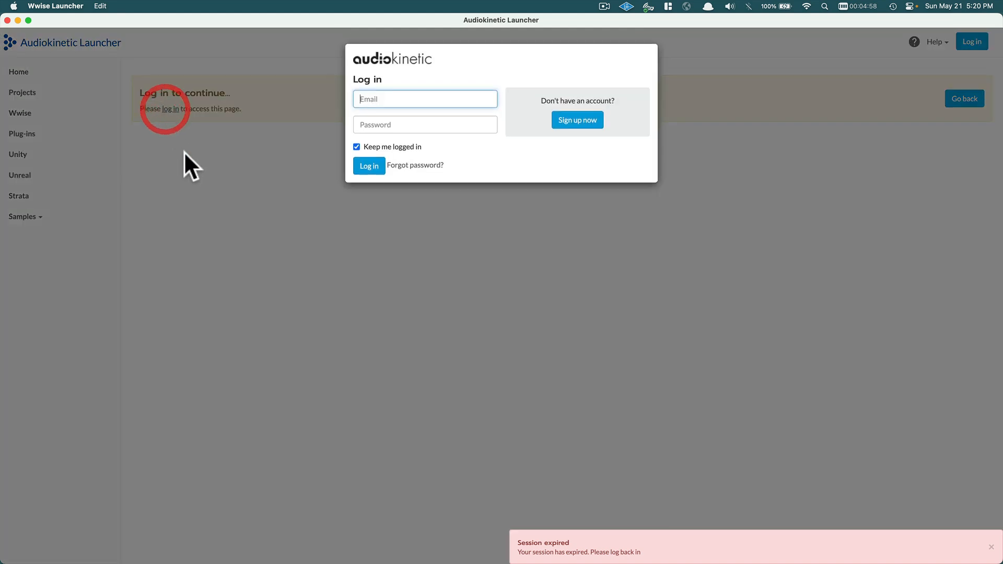
left_click(379, 100)
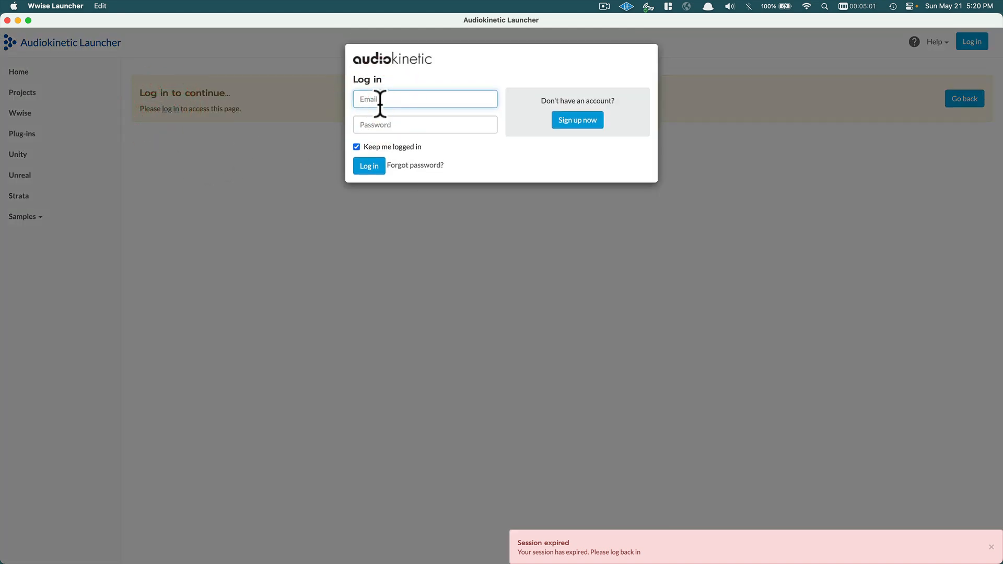
key("Tab")
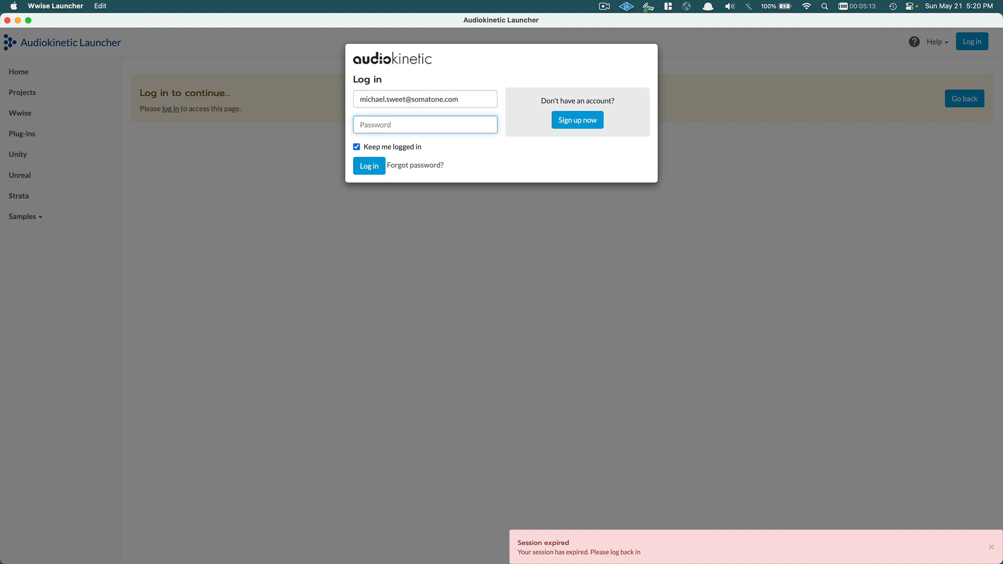
type("••••••••••")
key("Return")
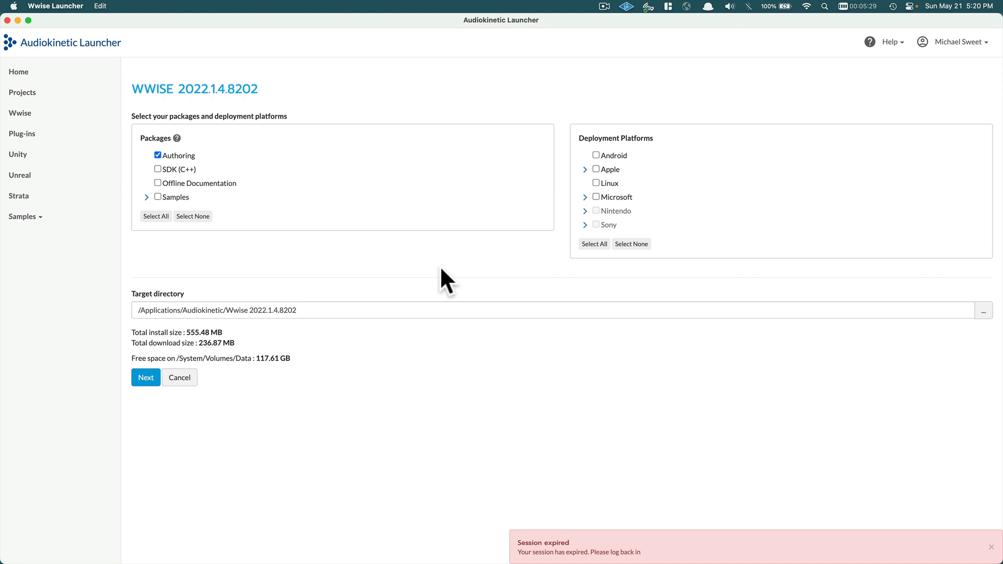
Choose only macOS and Windows as deployment platforms and continue to plug-ins.
left_click(585, 170)
left_click(596, 168)
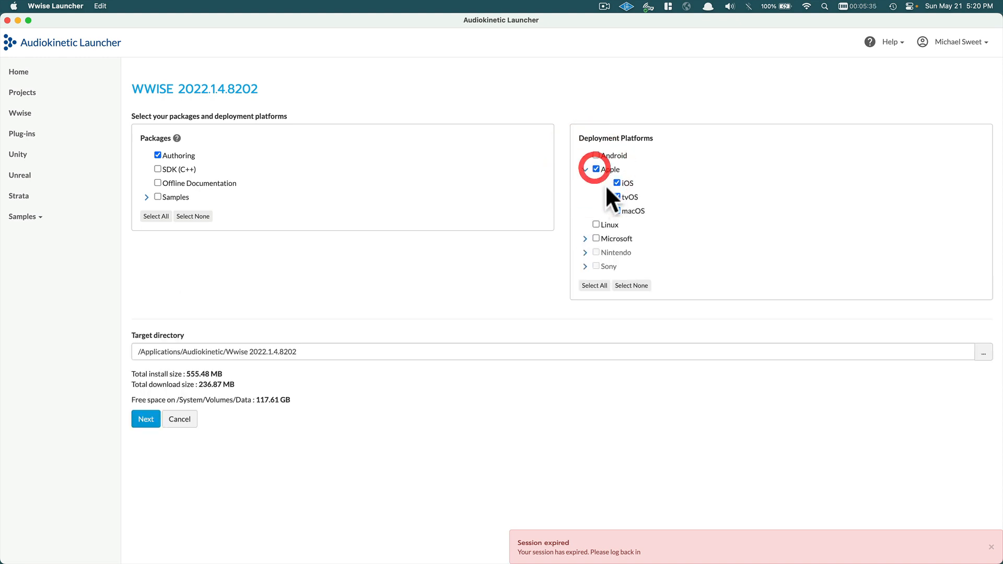
left_click(616, 193)
left_click(620, 182)
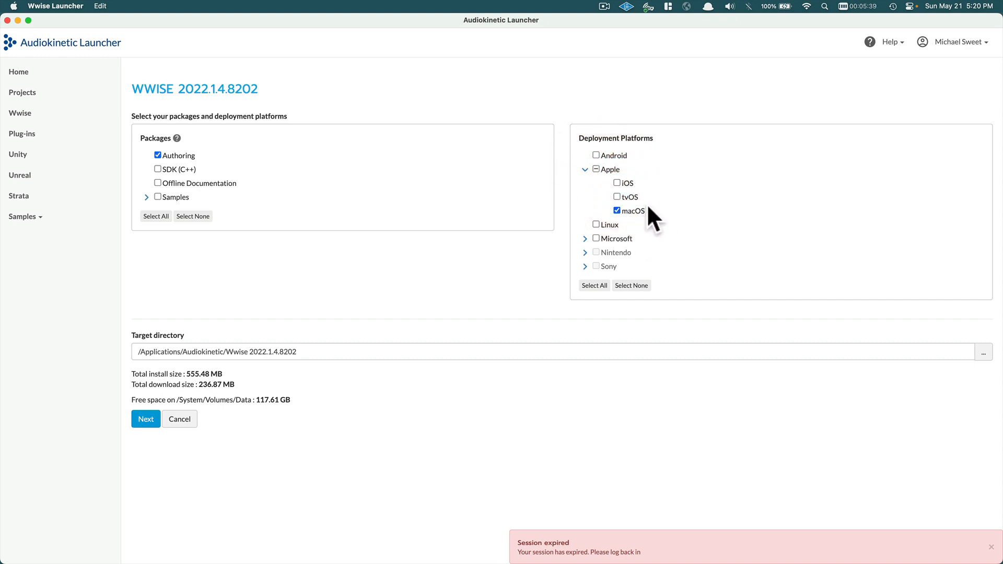
left_click(585, 239)
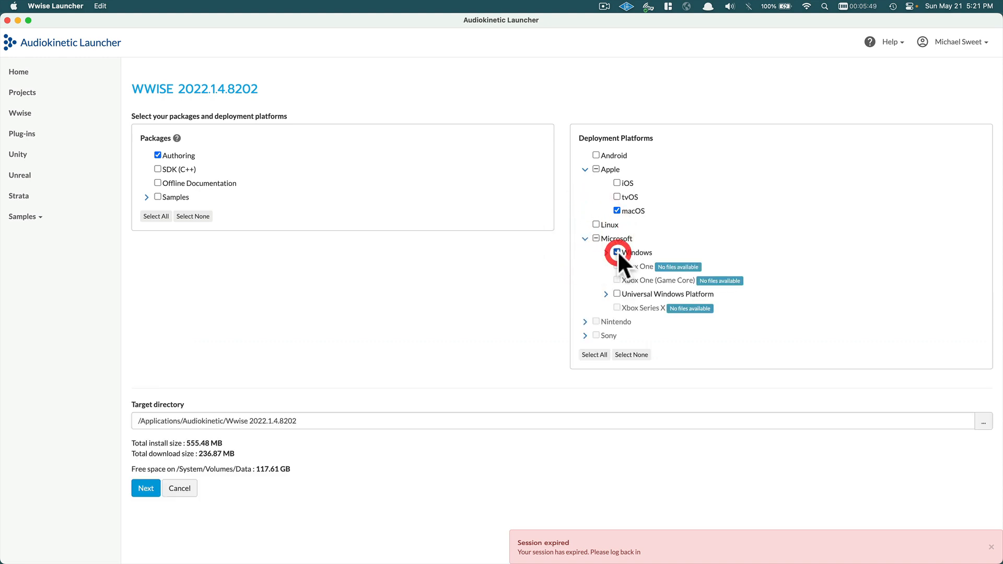
left_click(617, 252)
left_click(145, 489)
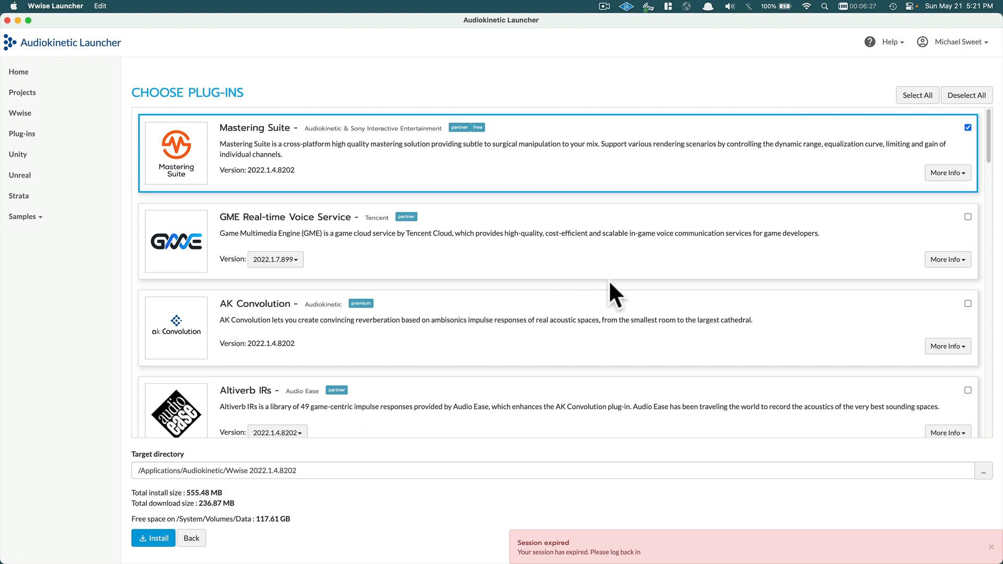
Deselect all plug-ins and start installing Wwise 2022.1.4.8202.
left_click(954, 95)
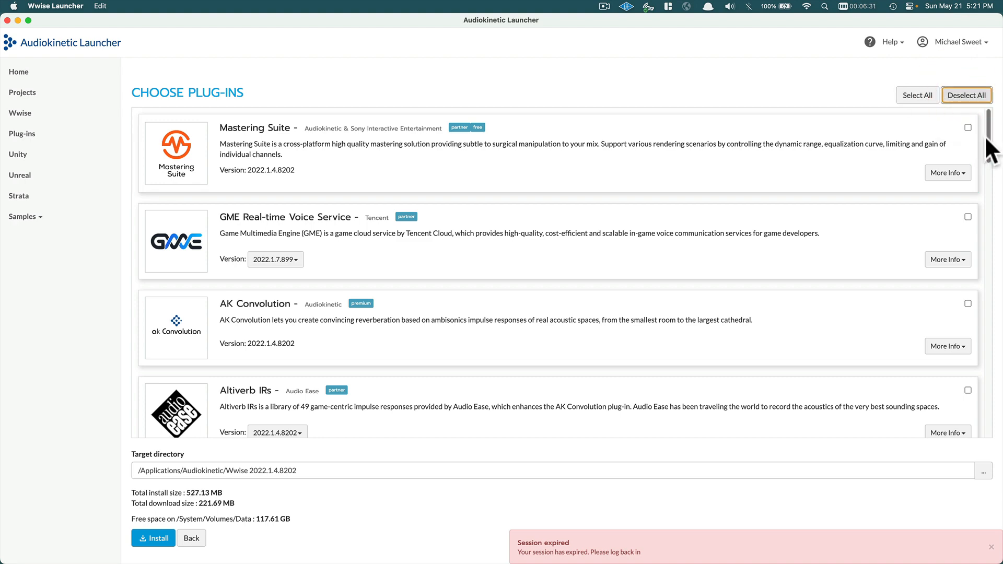
left_click_drag(987, 143, 992, 453)
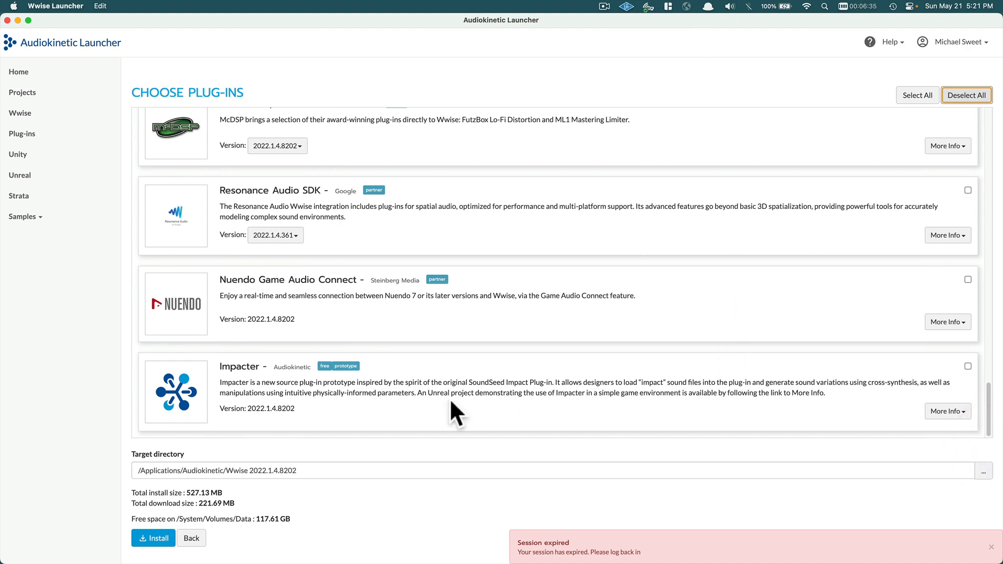
left_click(145, 539)
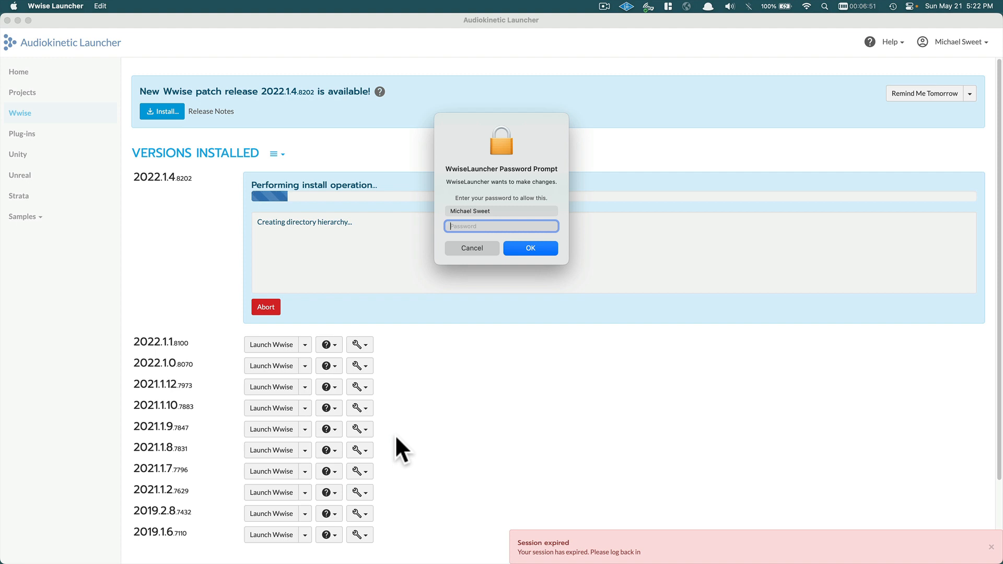
Authorize the install with the macOS system password, then switch to Finder.
type("•••••••••••••••")
key("Return")
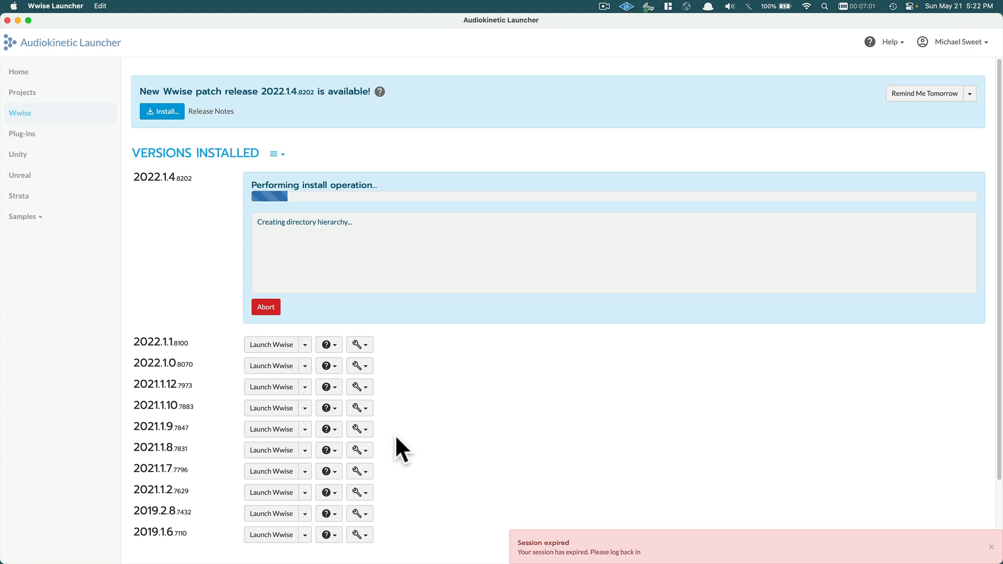
key("super+Tab")
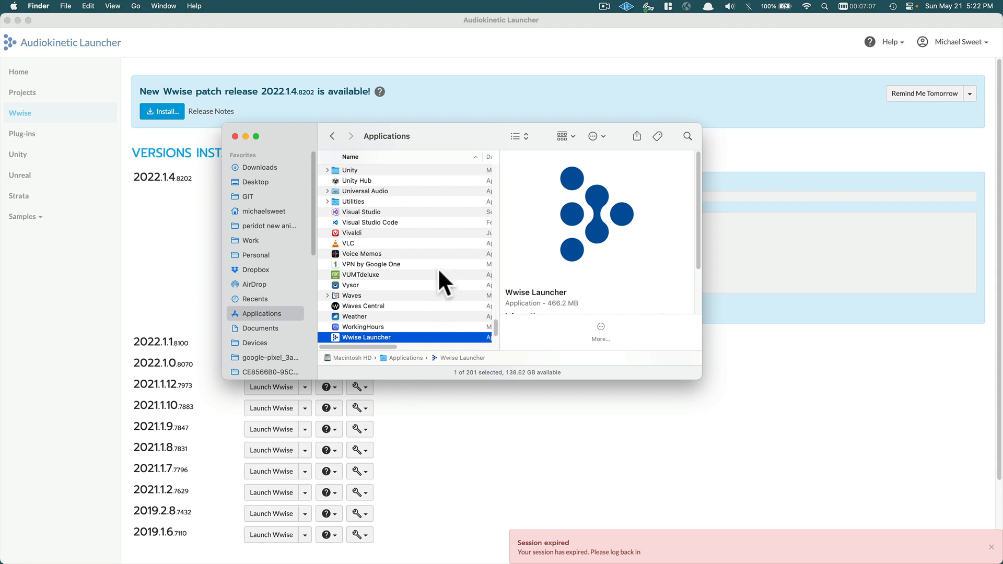
Scroll up to the Audiokinetic folder in Applications and open it.
scroll(439, 261, "up", 15)
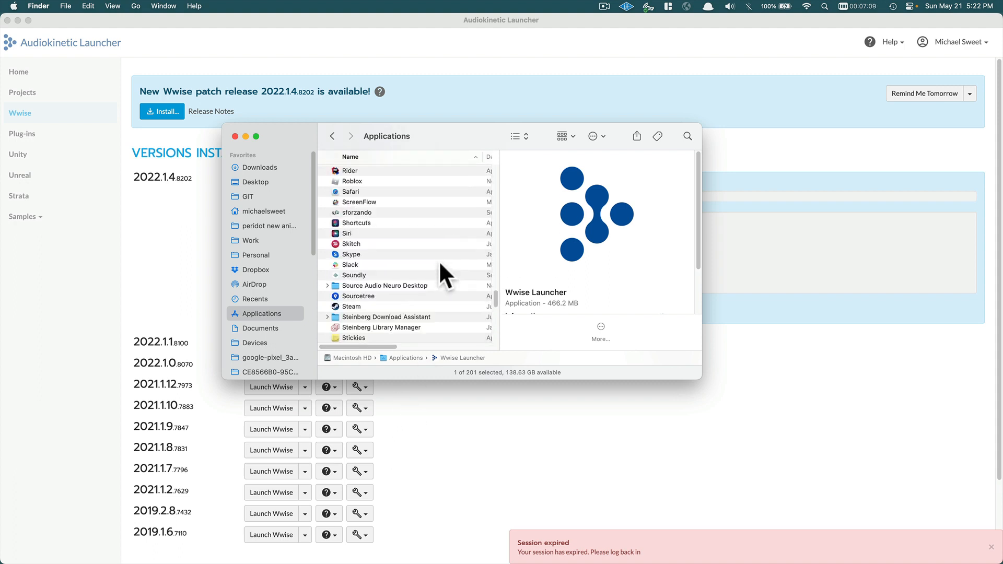
scroll(439, 262, "up", 15)
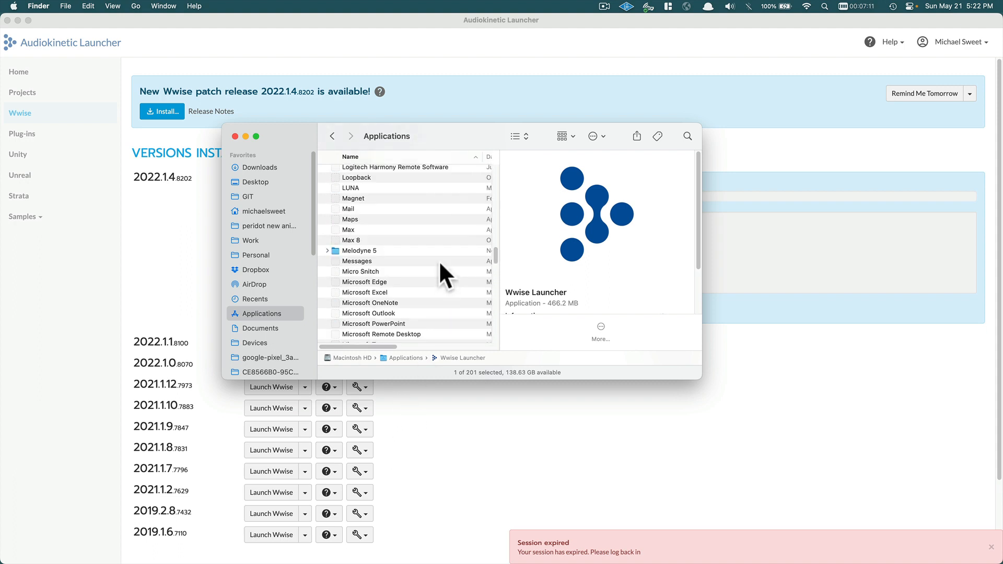
scroll(439, 261, "up", 8)
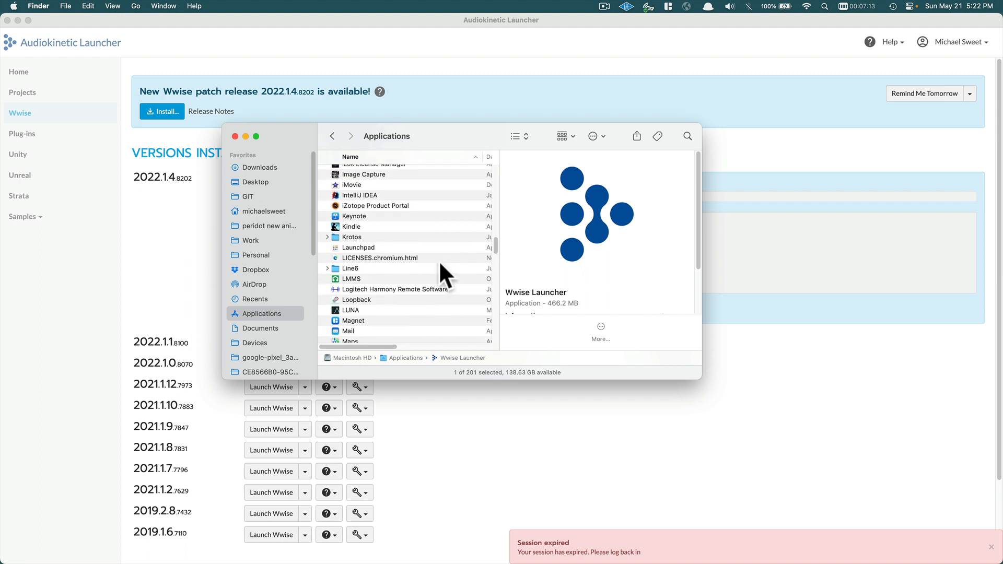
scroll(439, 260, "up", 3)
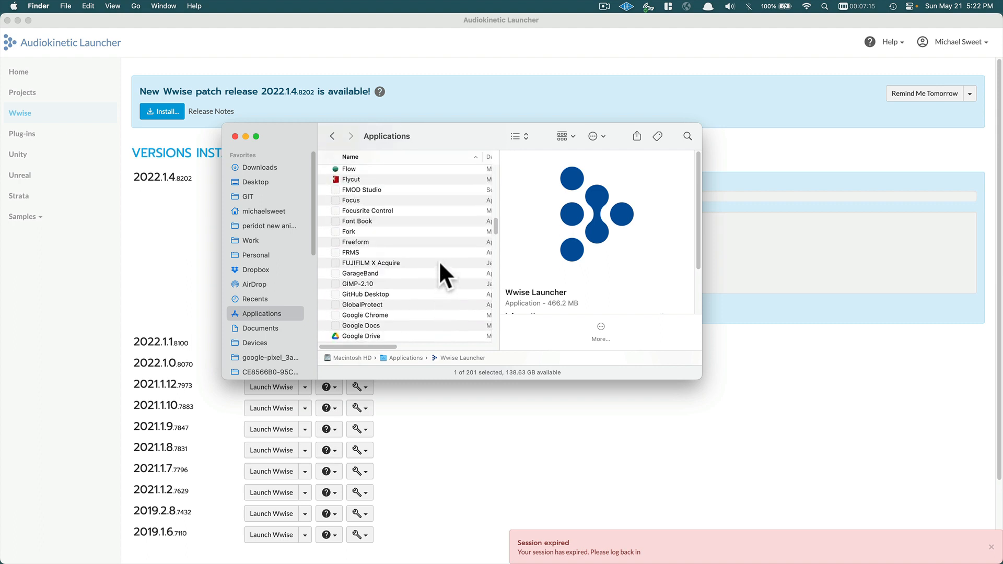
left_click_drag(494, 220, 499, 175)
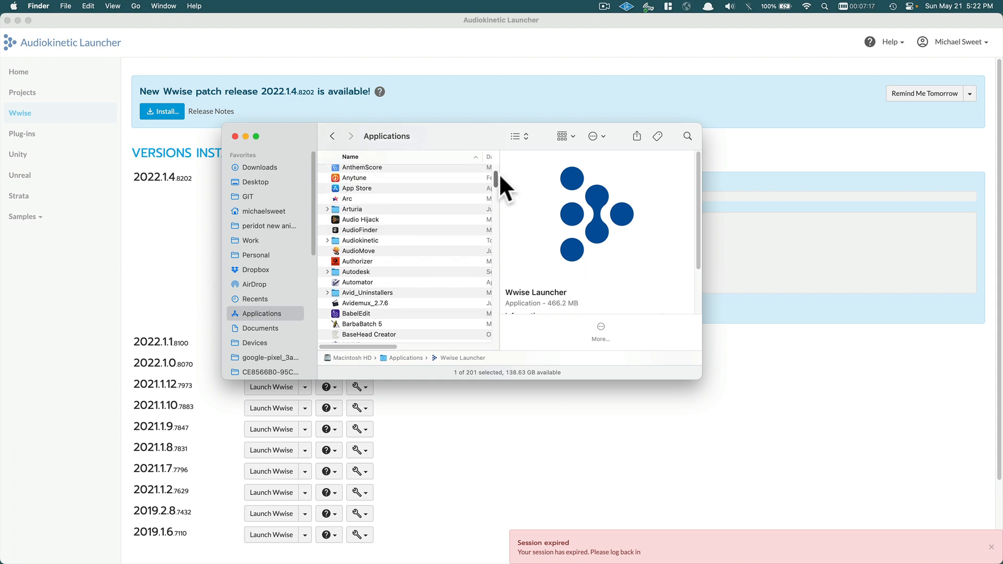
double_click(364, 240)
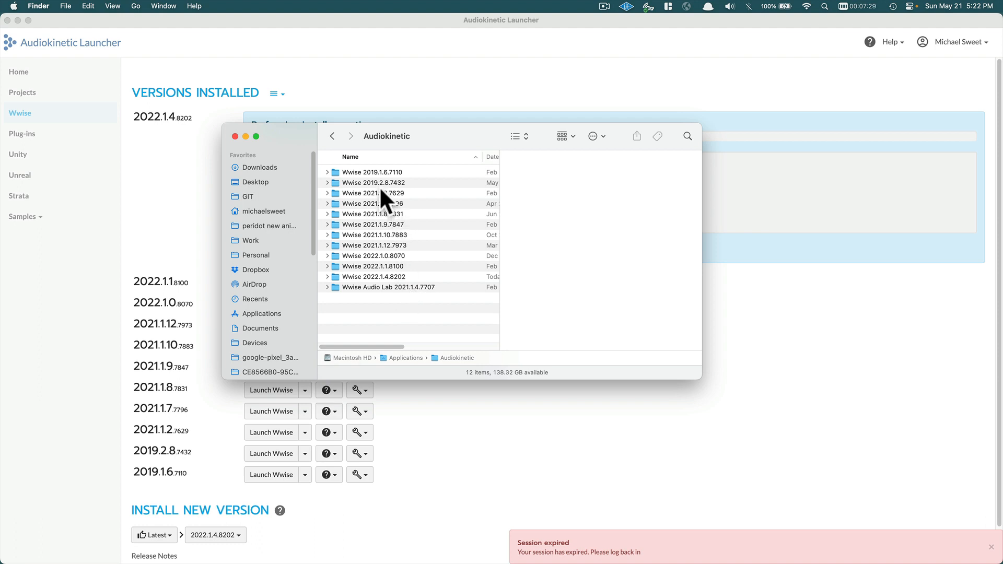
Move the Finder window lower right, then expand and collapse the Wwise 2019.1.6.7110 folder.
left_click_drag(290, 130, 480, 231)
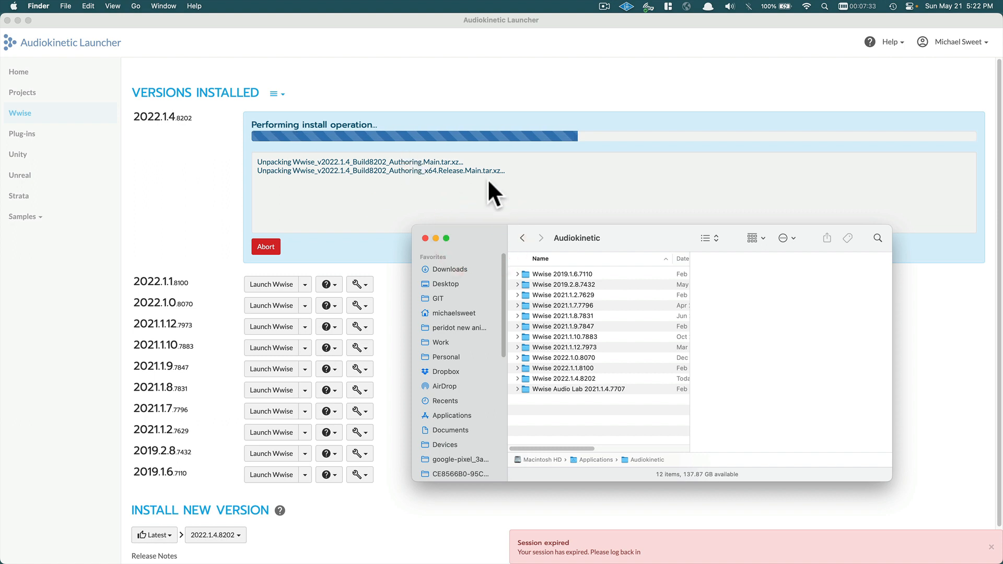
left_click(517, 273)
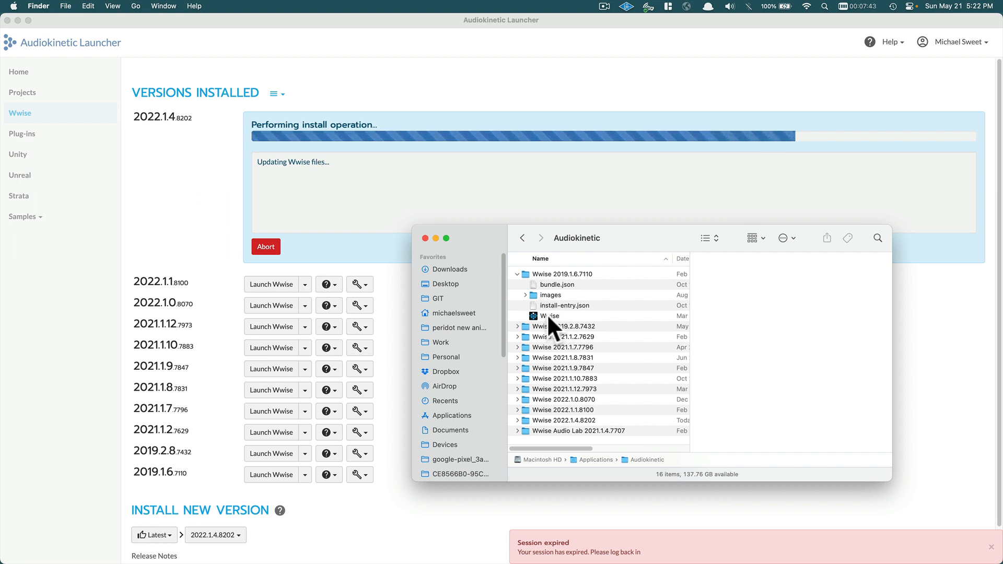
left_click(562, 274)
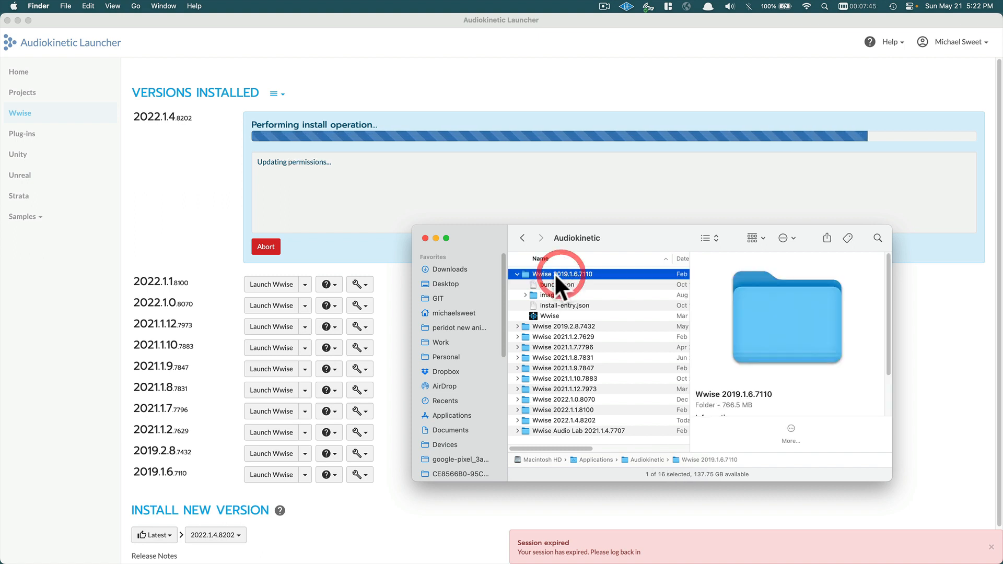
left_click(515, 274)
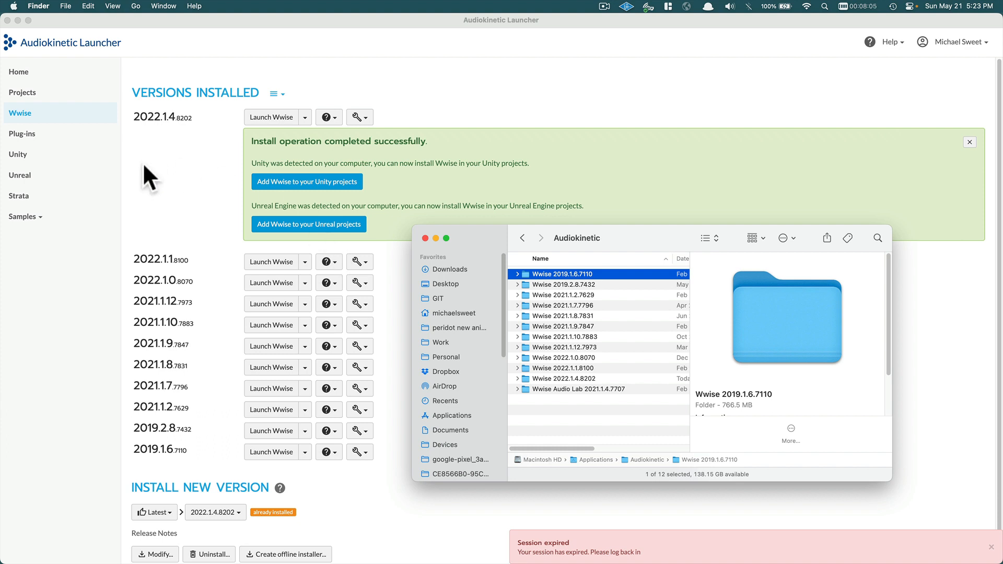
Launch Wwise 2022.1.4.8202 from the launcher and switch to the running application.
left_click(95, 286)
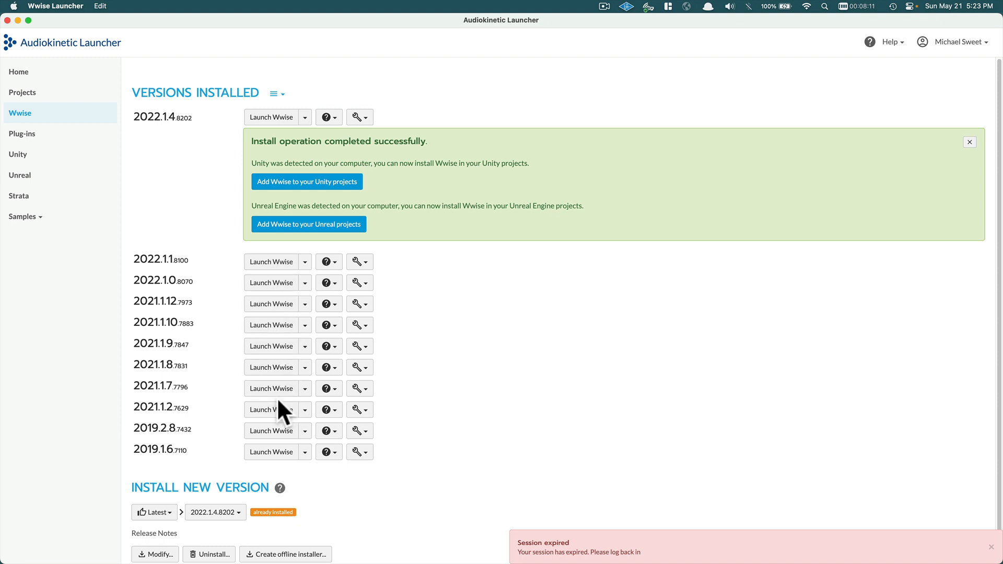
left_click(271, 117)
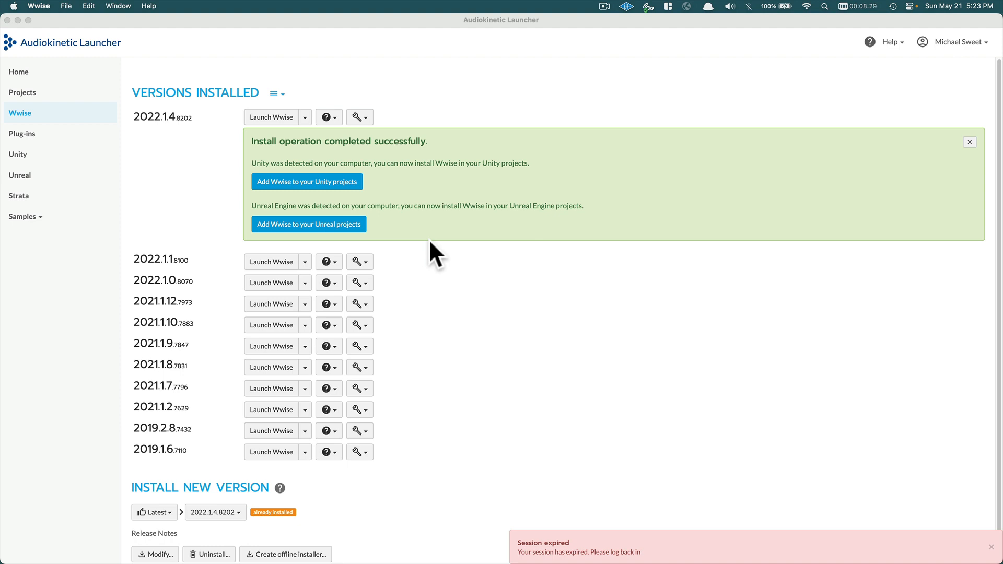
key("super+Tab")
Bring Wwise forward and start a new project from the Project Launcher.
left_click(353, 278)
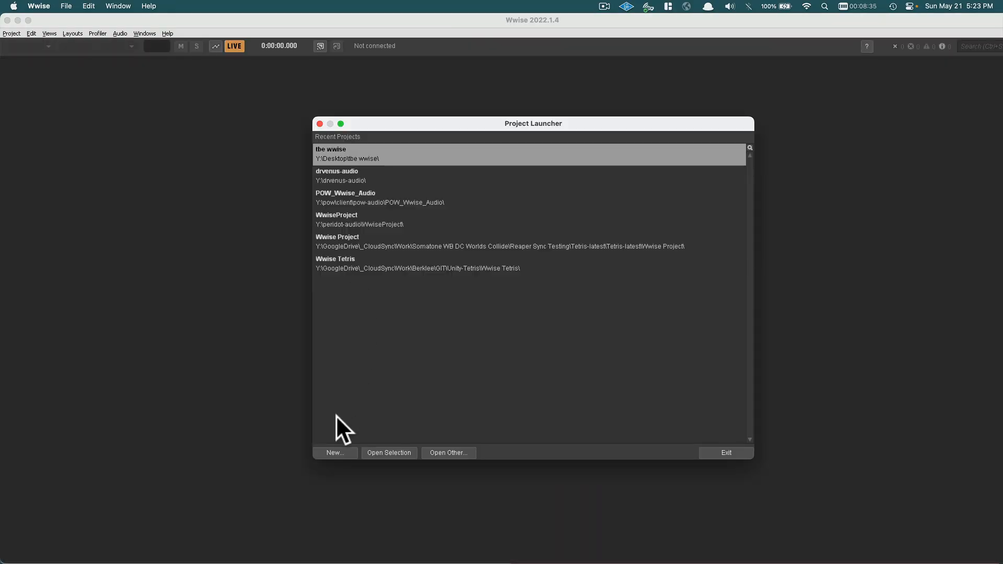
left_click(334, 453)
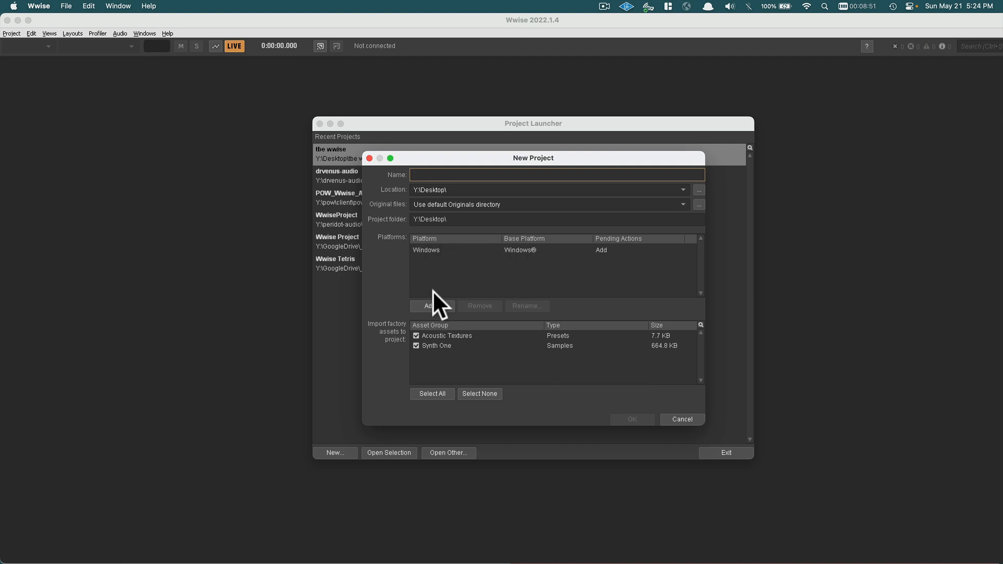
Add a Mac platform alongside Windows and untick the Acoustic Textures and Synth One factory assets.
left_click(432, 306)
left_click(523, 255)
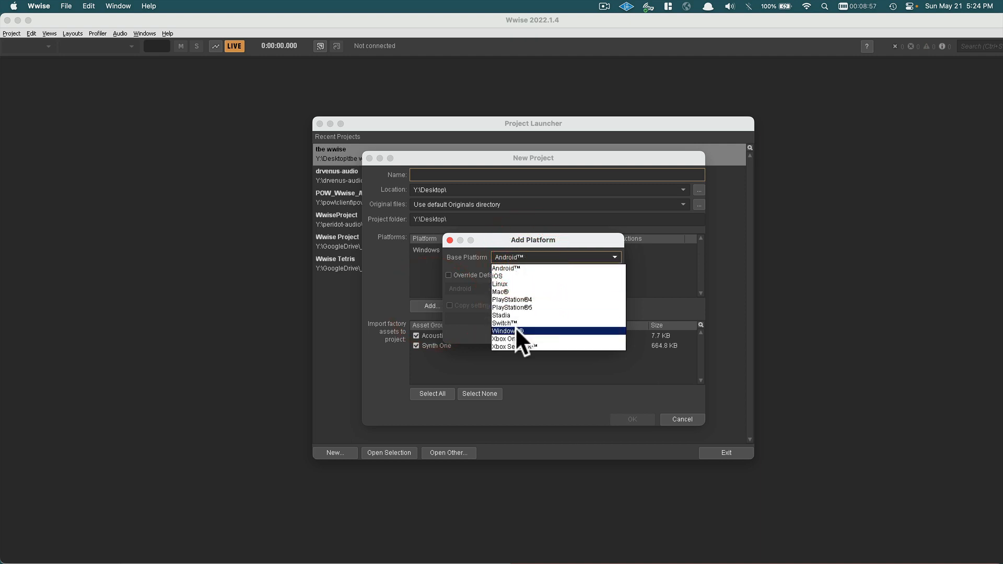
left_click(516, 328)
left_click(515, 255)
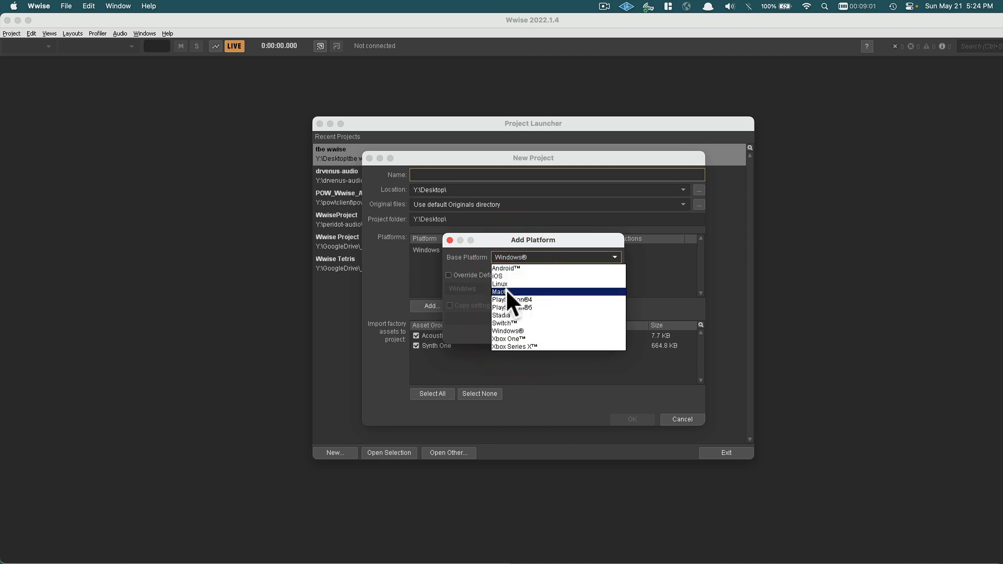
left_click(506, 291)
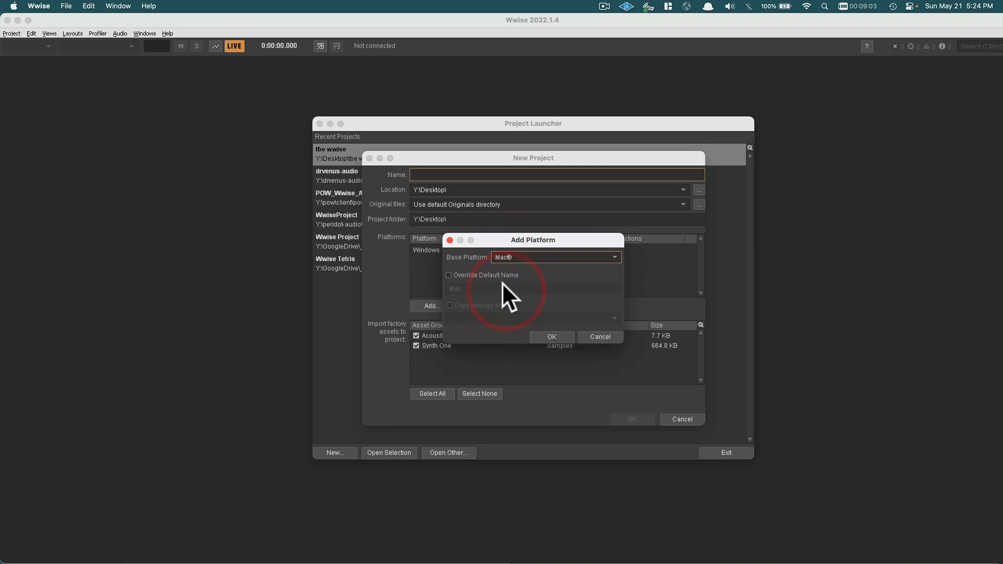
left_click(543, 336)
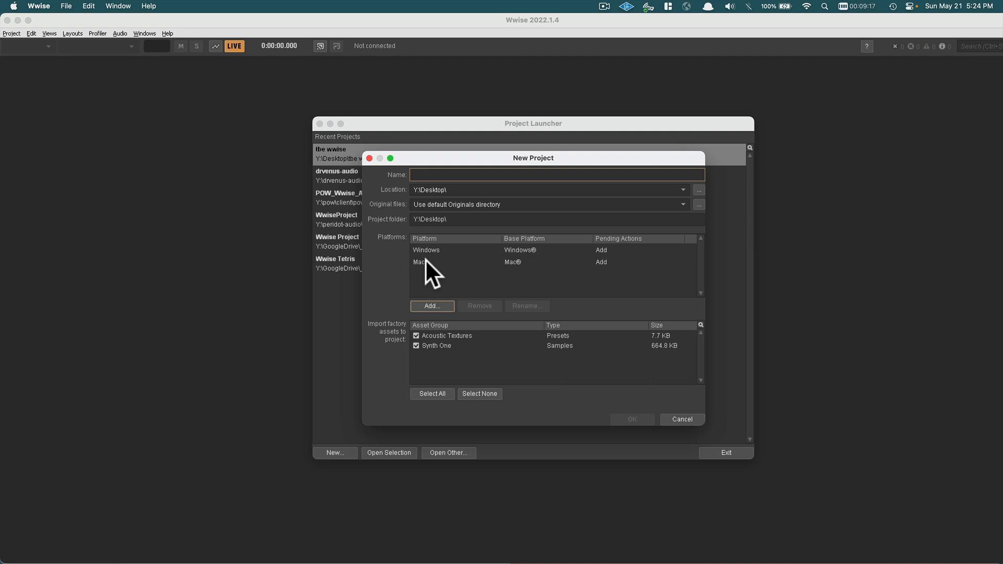
left_click(415, 335)
left_click(416, 343)
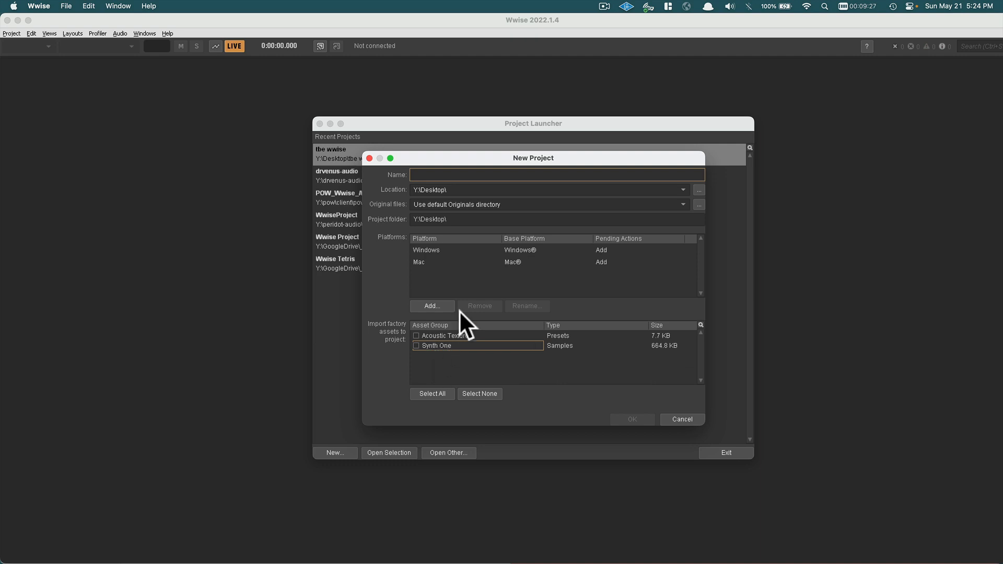
Name the new project 'tbe1' and create it.
left_click(433, 174)
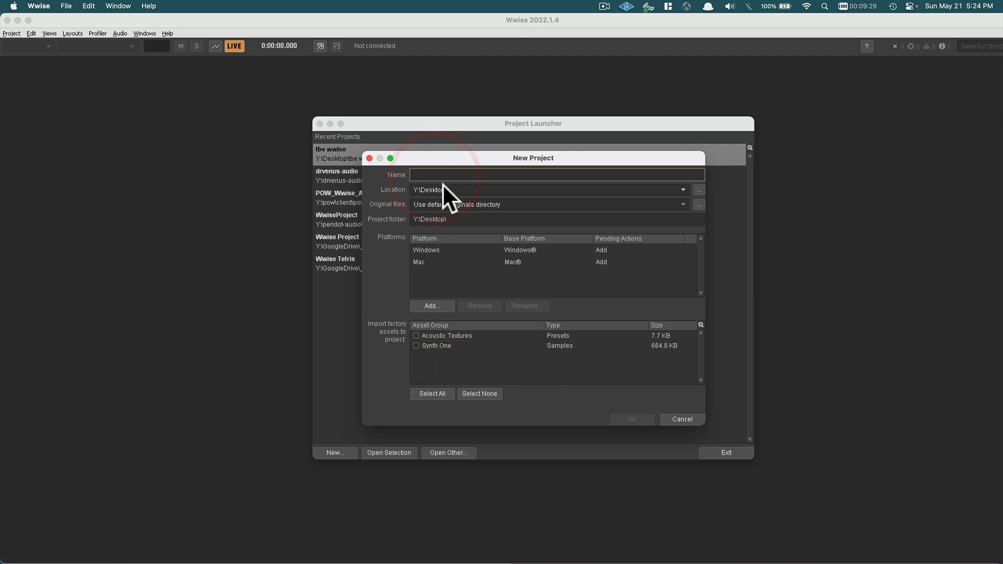
type("tbe")
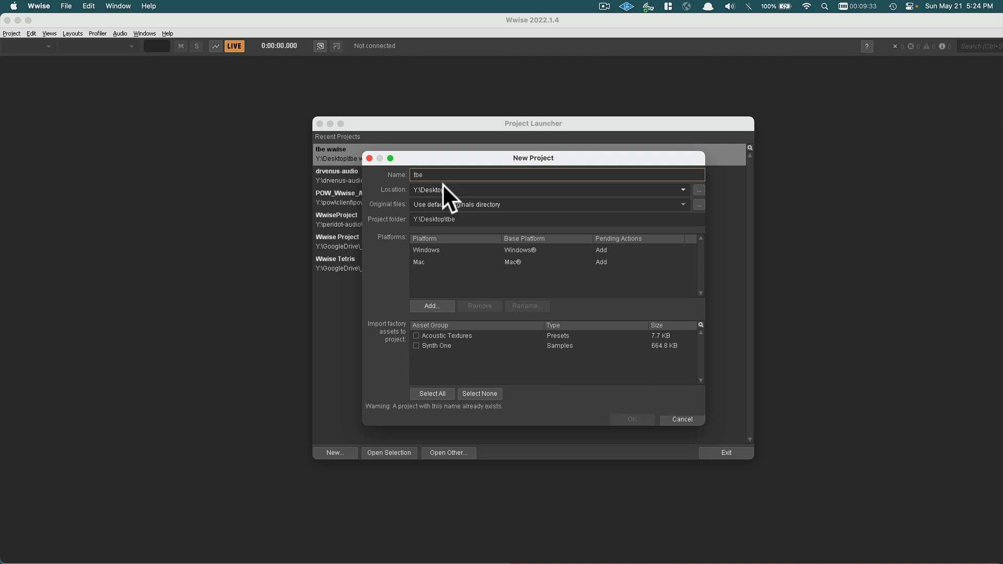
type("1")
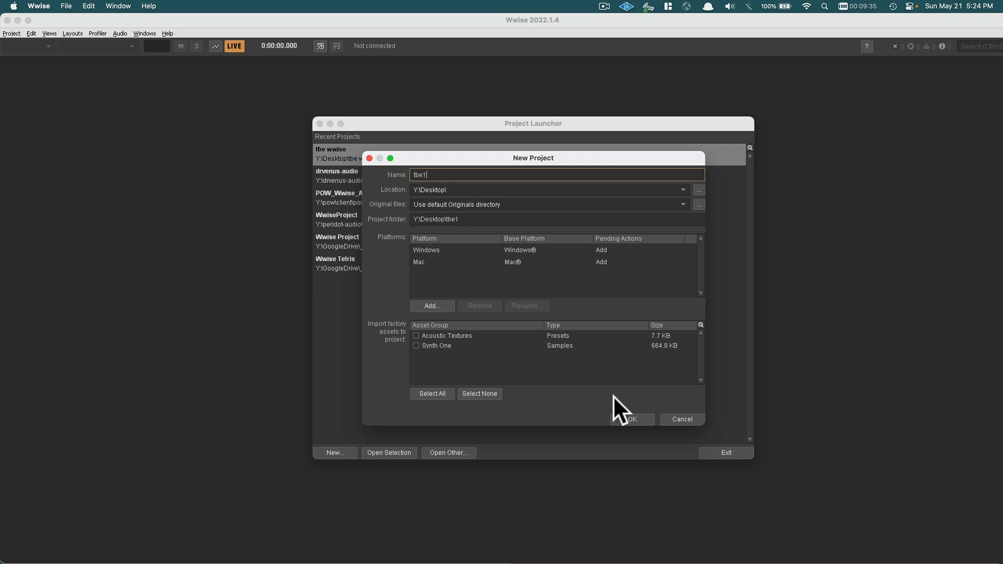
left_click(626, 418)
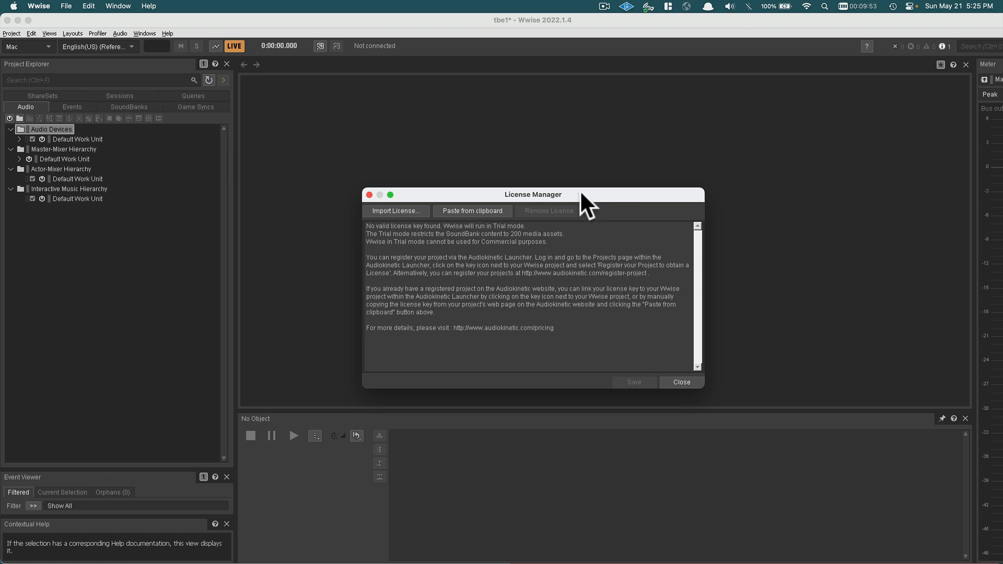
Move the License Manager window up and left, then close it.
left_click_drag(579, 189, 557, 144)
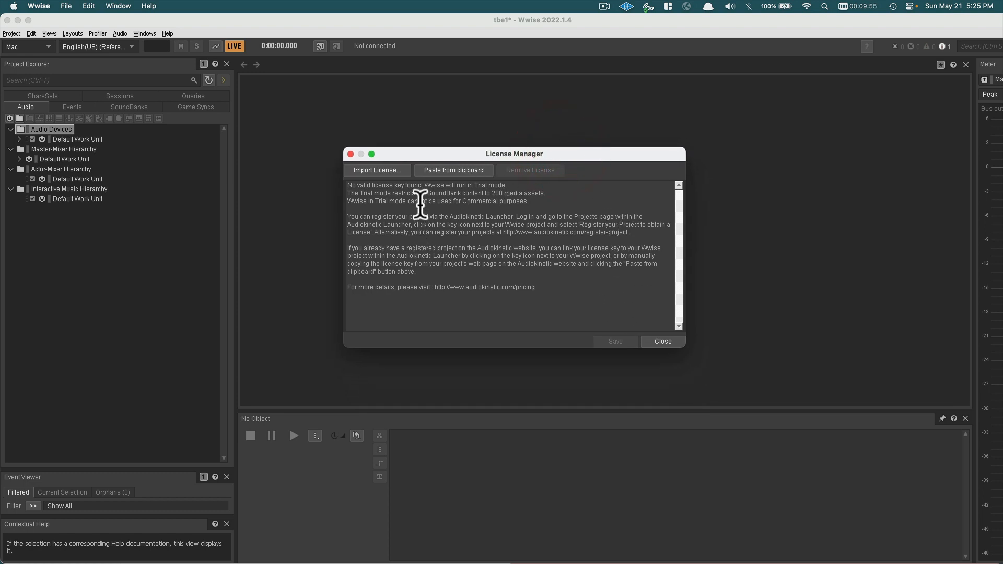
left_click(663, 342)
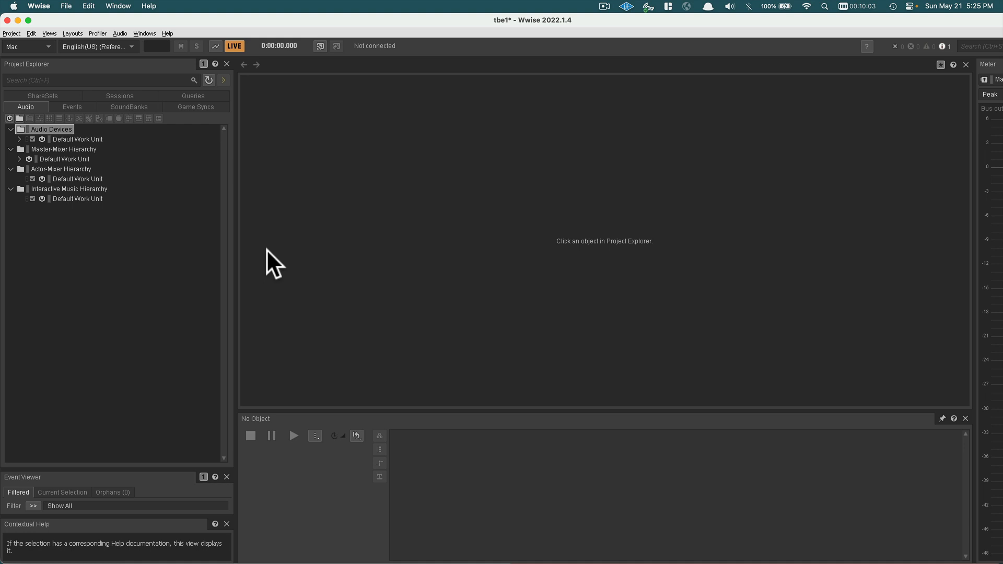
Switch briefly to Finder and back to Wwise, then bring Microsoft Edge to the front.
key("super+Tab")
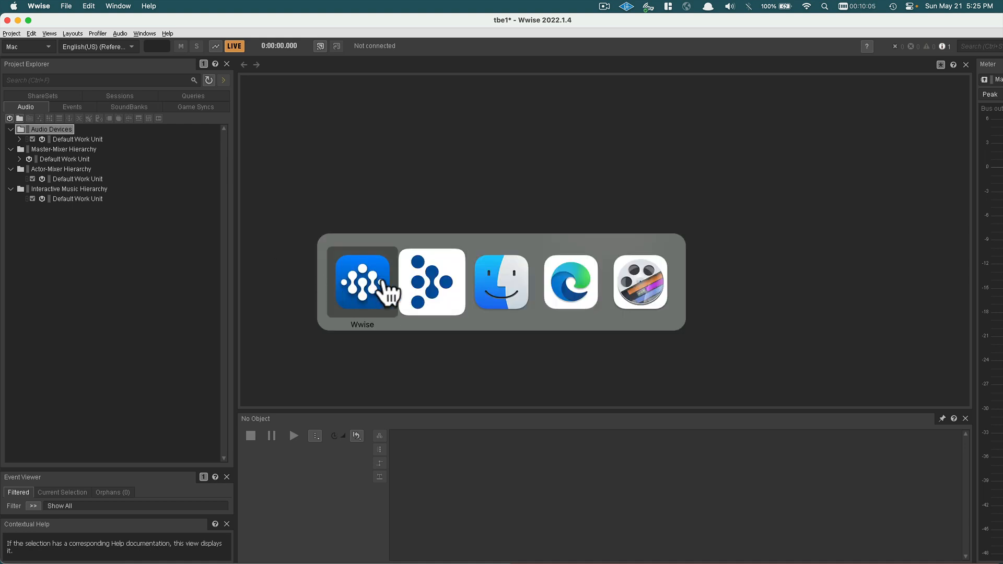
left_click(501, 285)
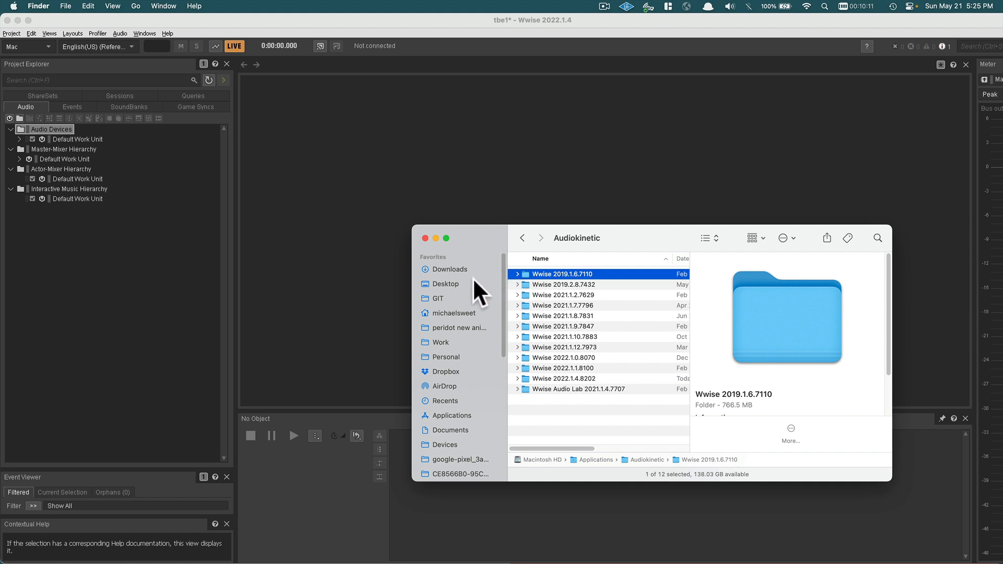
left_click(367, 216)
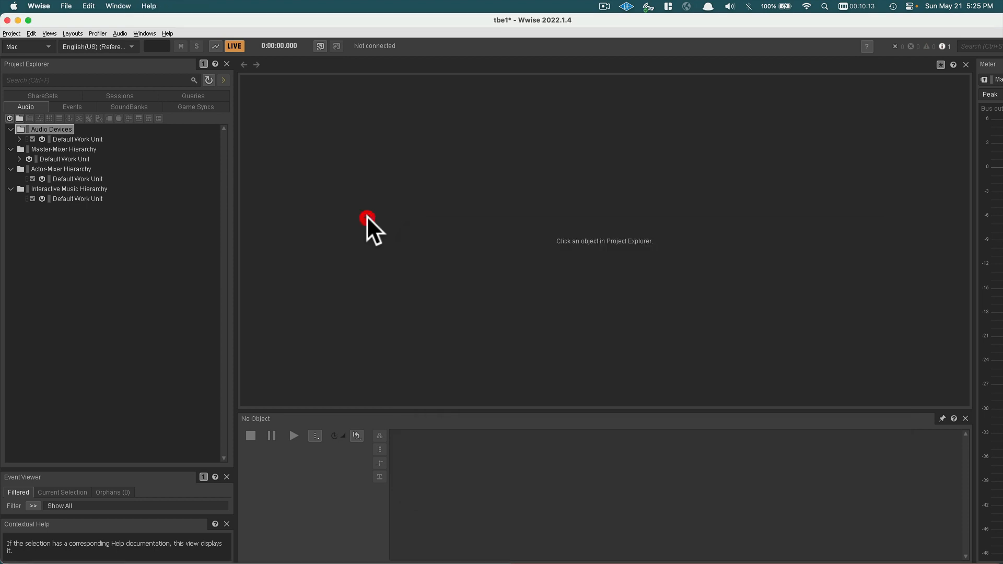
key("super+Tab")
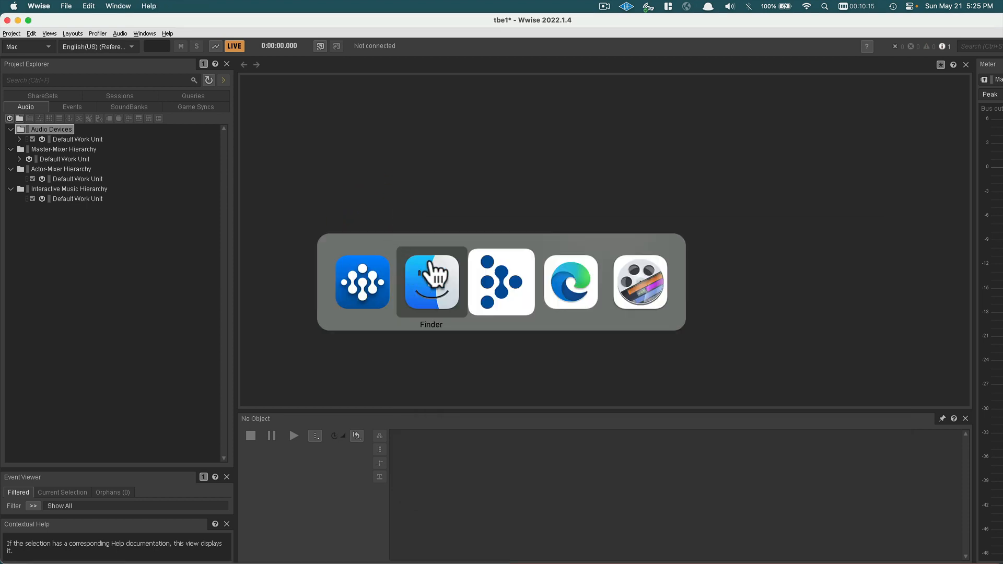
left_click(561, 274)
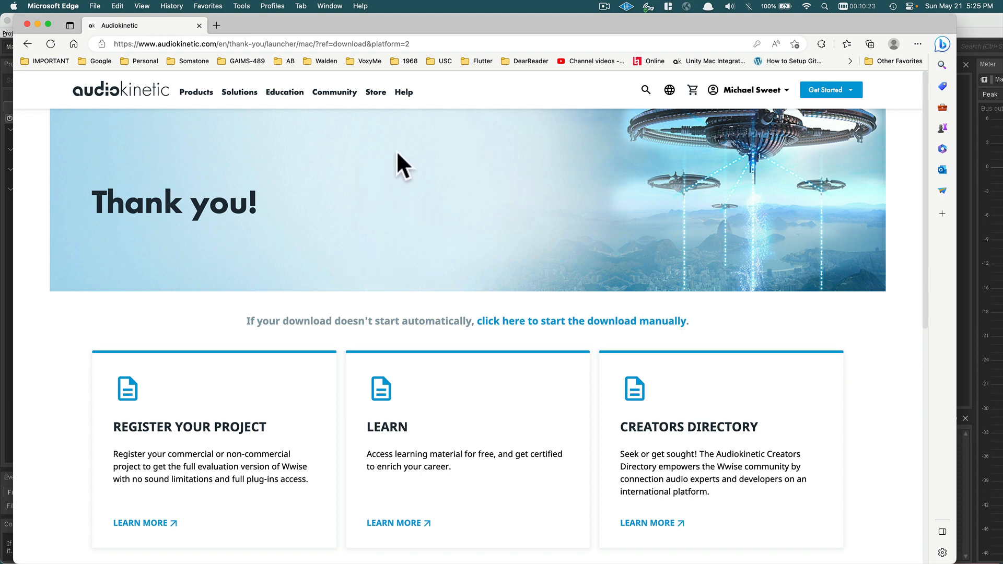
Open the Pricing page from the Audiokinetic site's Get Started menu.
left_click(844, 90)
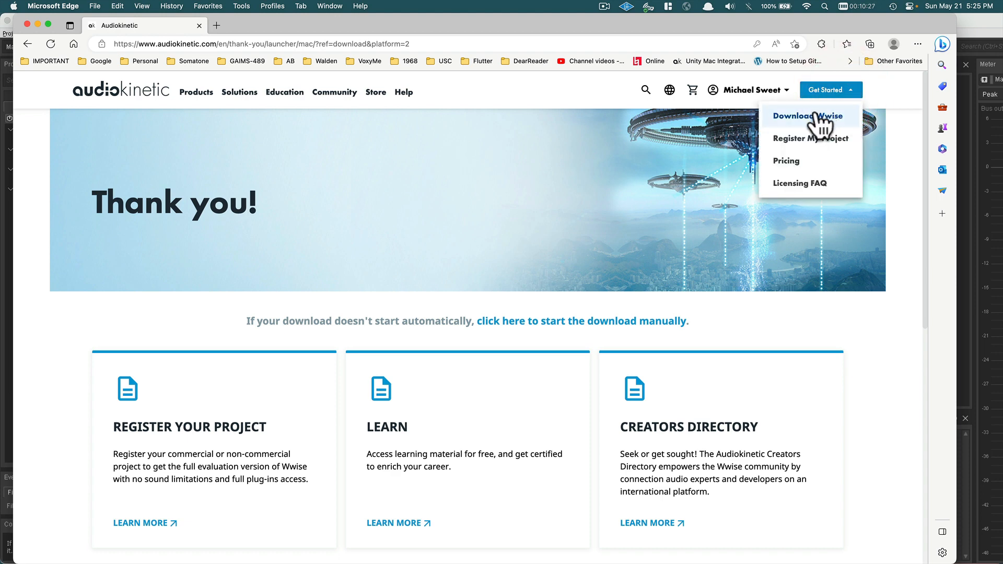
left_click(789, 161)
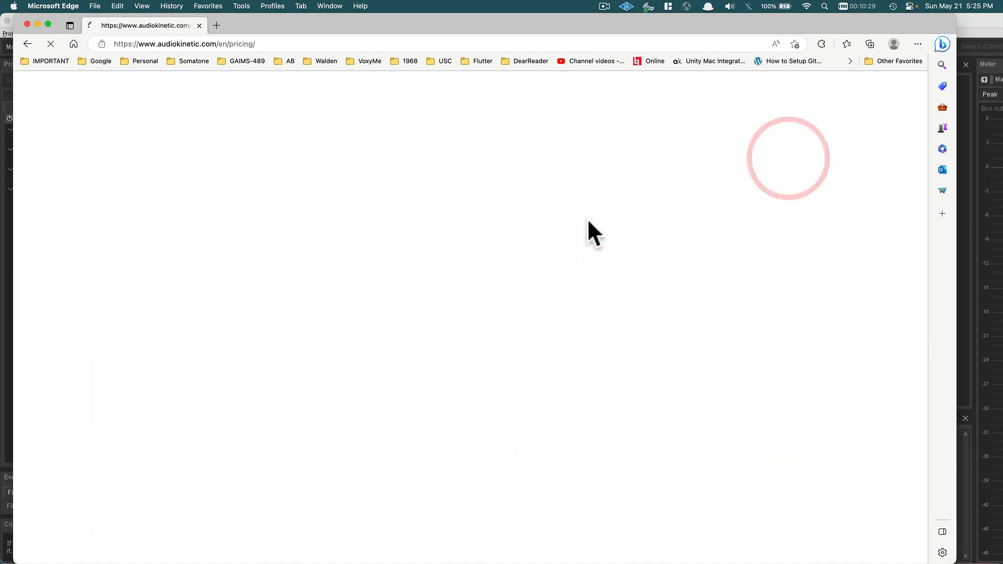
Scroll through the Indie, Pro, Premium and Platinum plans and their feature comparison table.
scroll(484, 296, "down", 3)
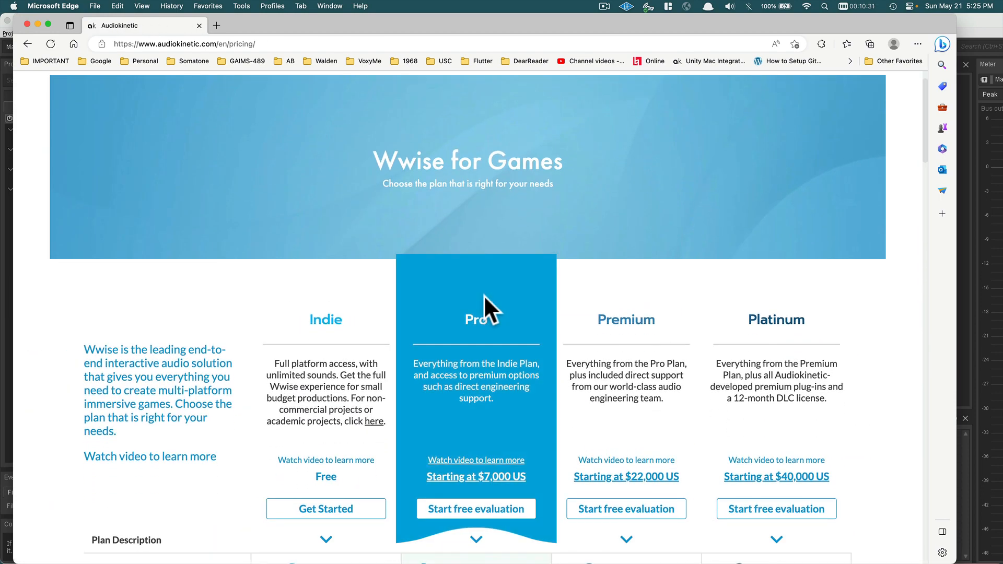
scroll(472, 303, "down", 3)
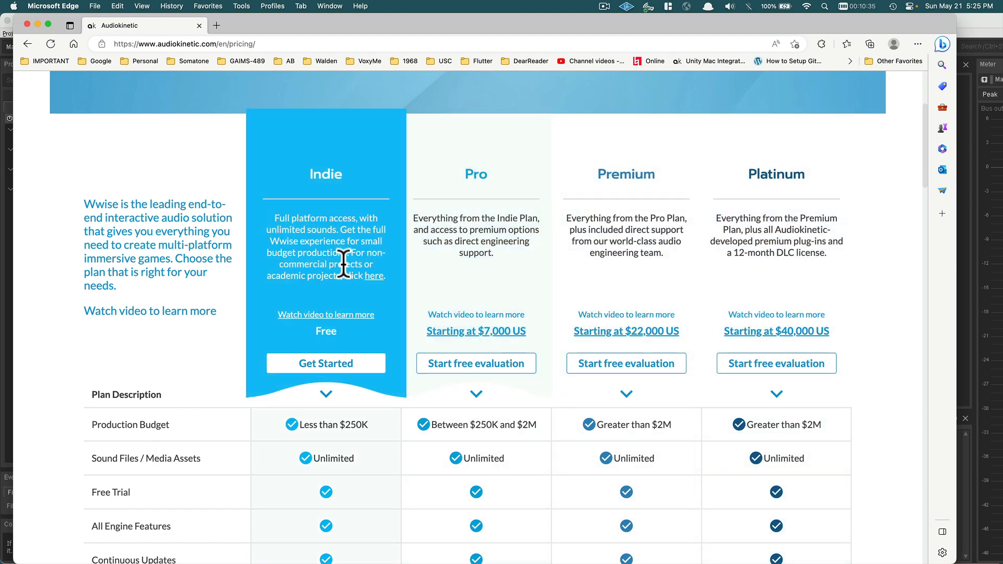
scroll(343, 261, "down", 1)
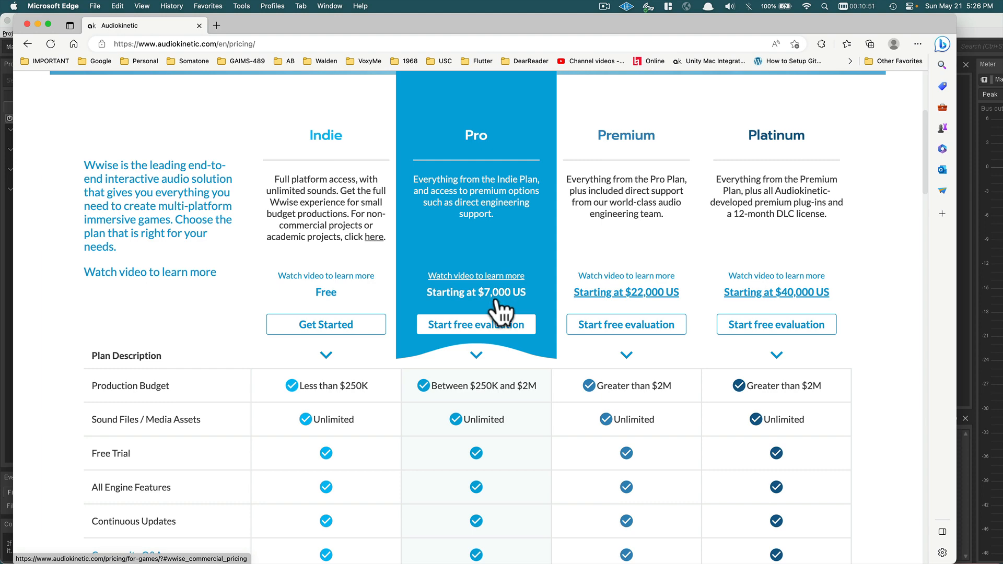
scroll(495, 303, "down", 1)
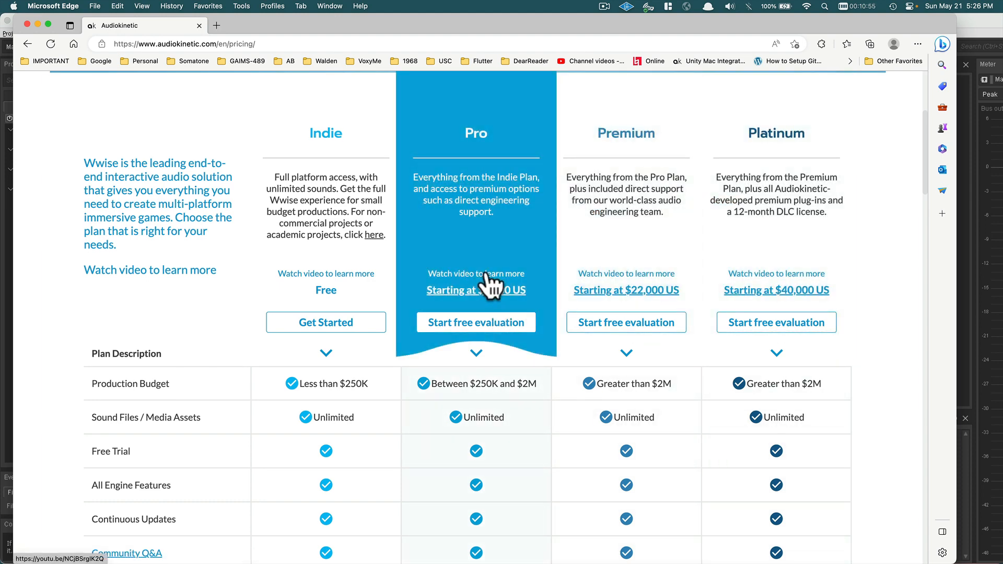
scroll(488, 287, "down", 5)
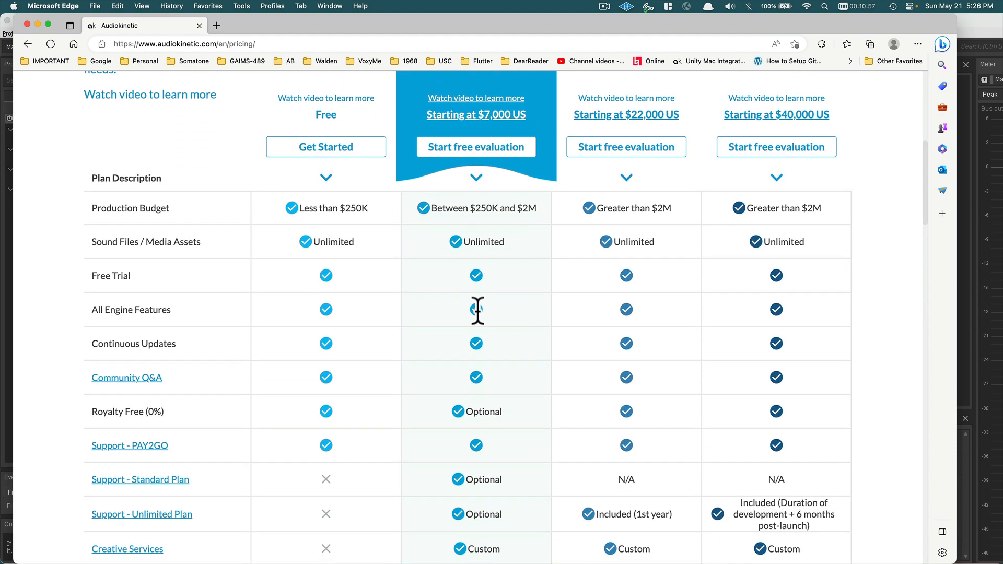
scroll(477, 310, "down", 2)
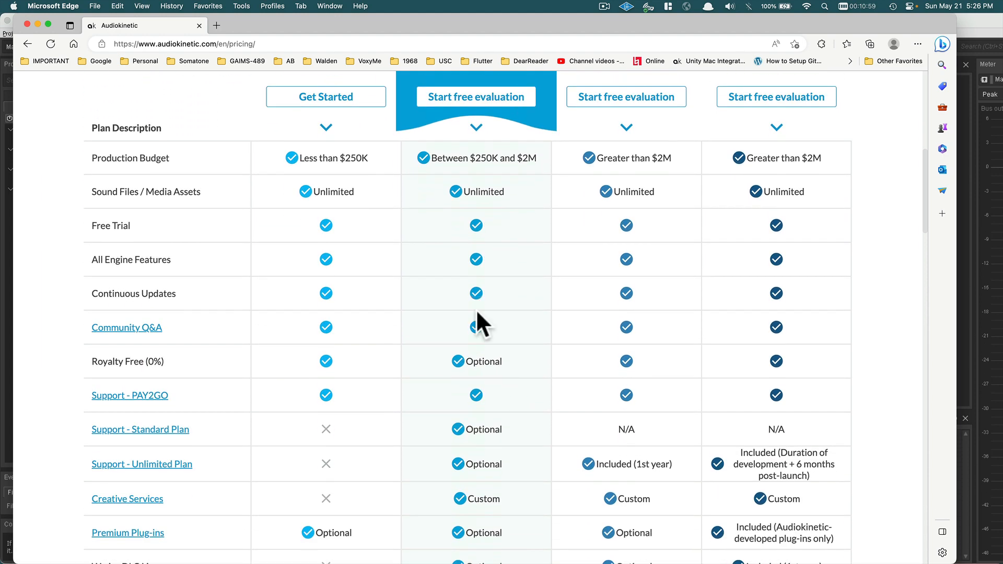